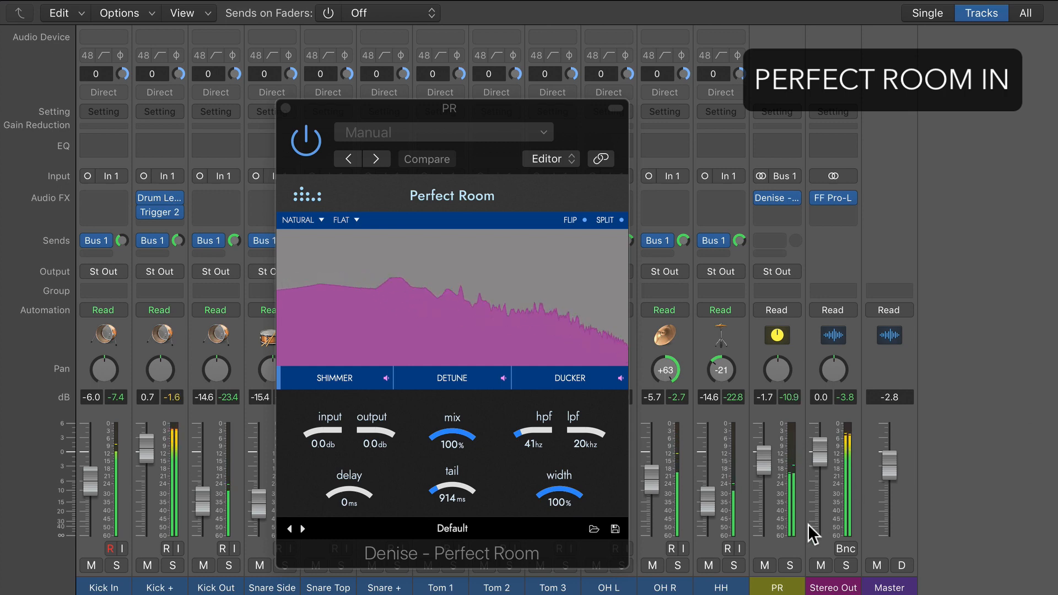
- Set the reverb tail to 1583 ms and compare the drums with the PR channel muted and unmuted
{"action": "left_click", "coordinate": [765, 570]}
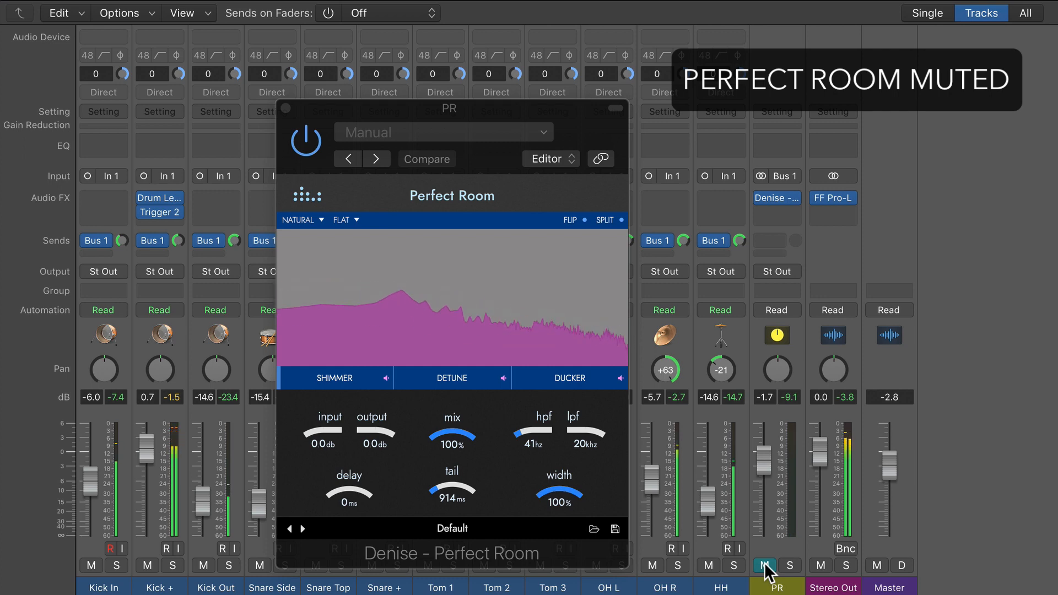
{"action": "left_click", "coordinate": [764, 565]}
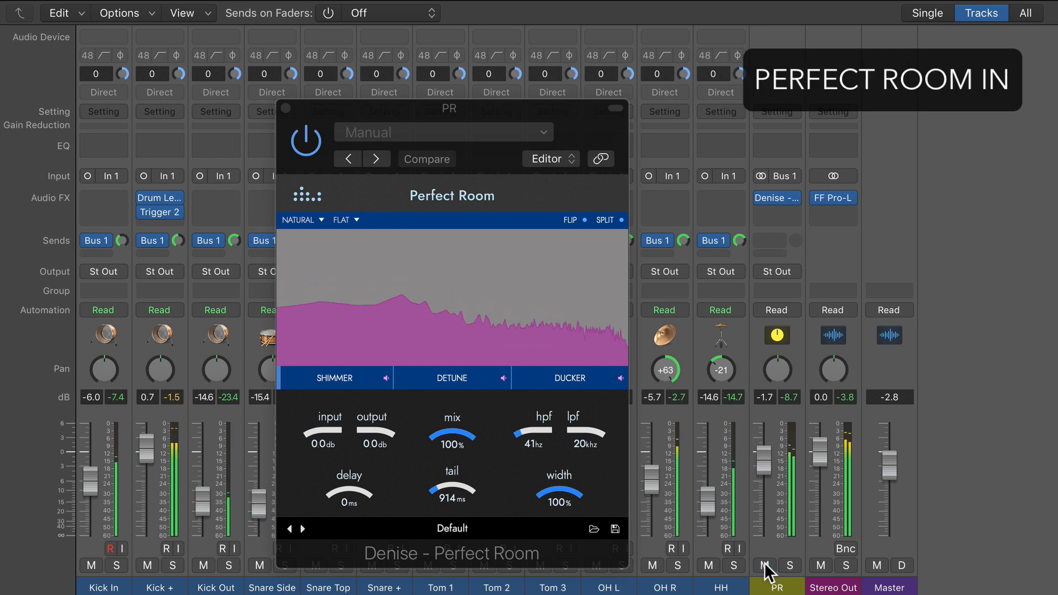
{"action": "left_click_drag", "start_coordinate": [436, 478], "coordinate": [438, 405]}
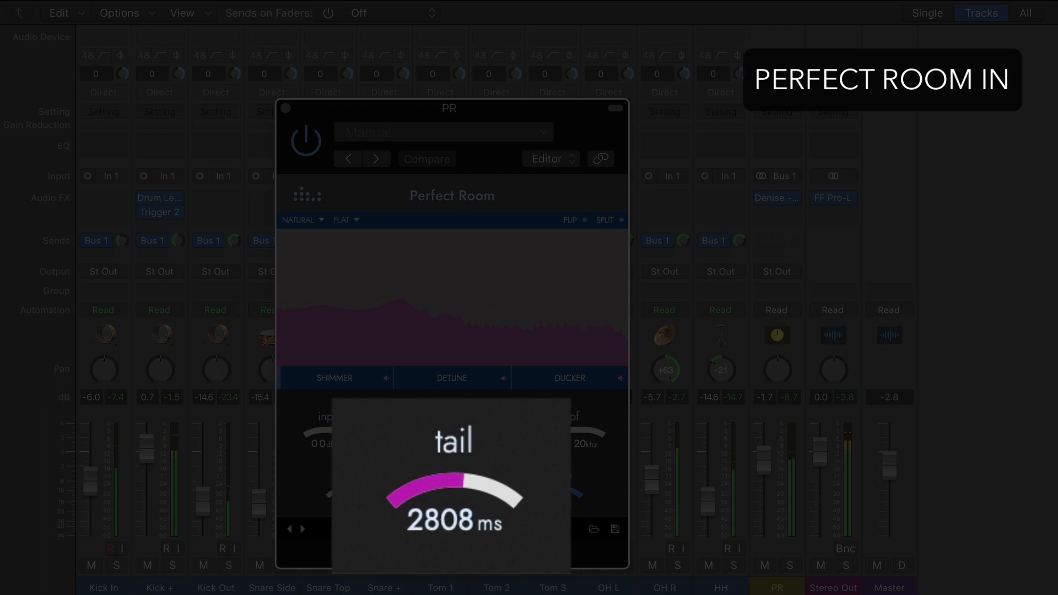
{"action": "left_click_drag", "start_coordinate": [561, 447], "coordinate": [463, 534]}
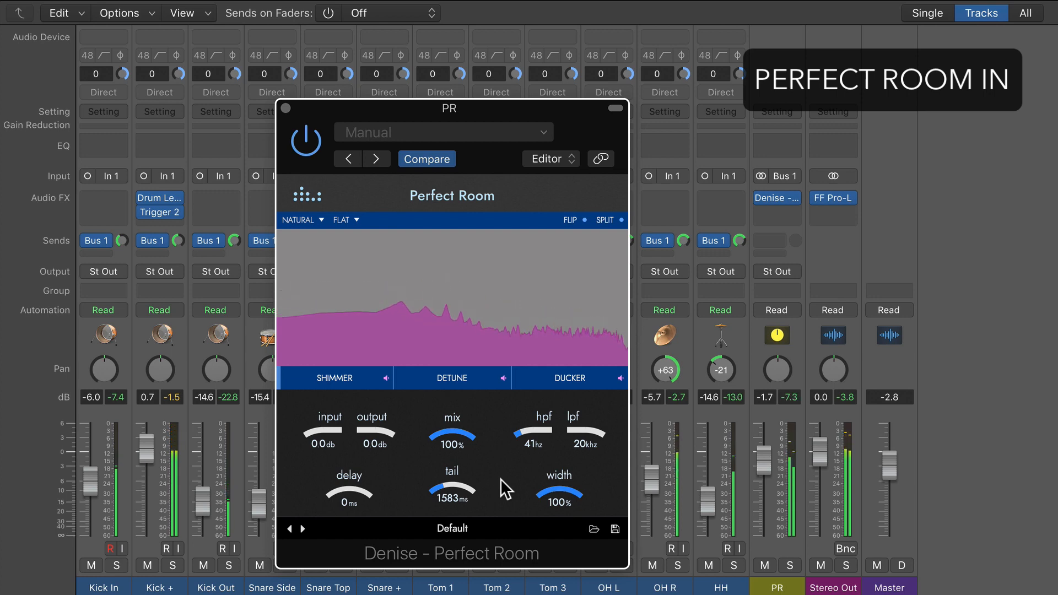
{"action": "left_click", "coordinate": [765, 566]}
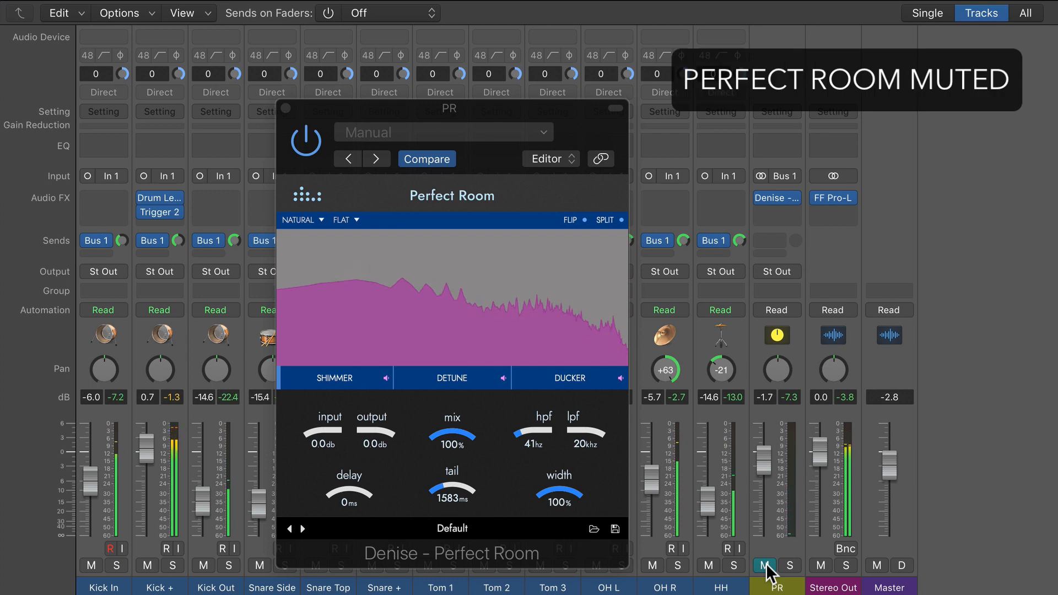
{"action": "left_click", "coordinate": [765, 566]}
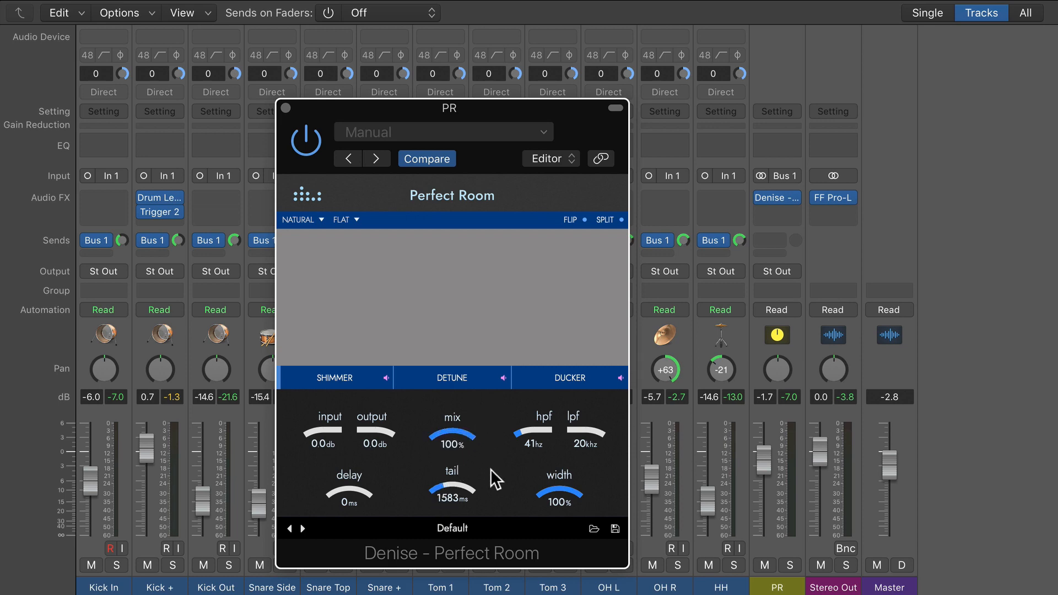
- Try out the input gain and restore the output gain to its default in the PR channel's reverb
{"action": "left_click_drag", "start_coordinate": [323, 431], "coordinate": [329, 402]}
{"action": "left_click", "coordinate": [383, 424], "text": "alt"}
- Solo the PR channel during playback, reset its fader to 0.0 dB and lower the reverb mix to 24%
{"action": "key", "text": "space"}
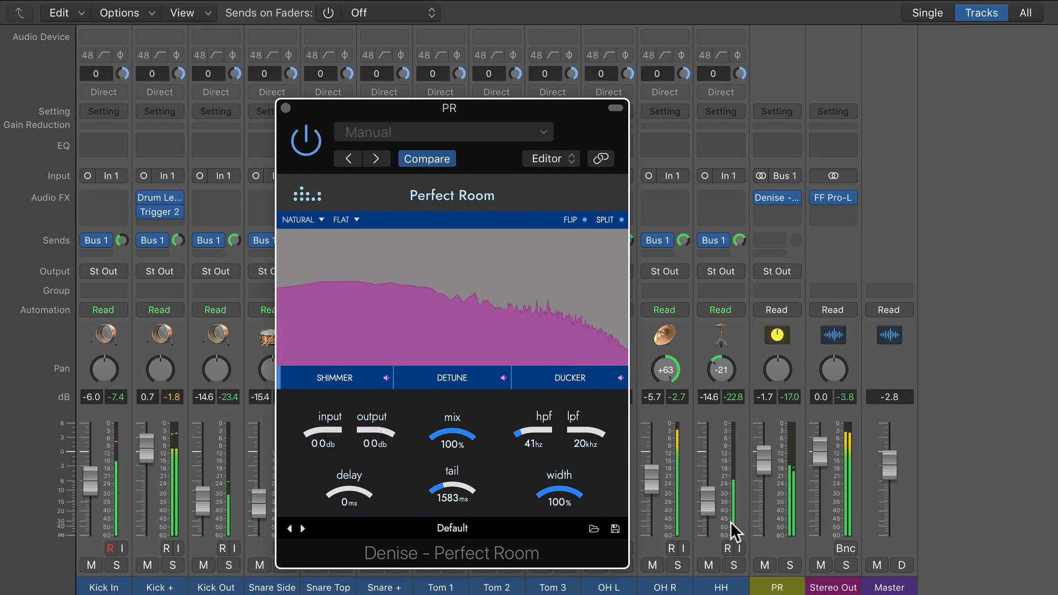
{"action": "left_click", "coordinate": [789, 564]}
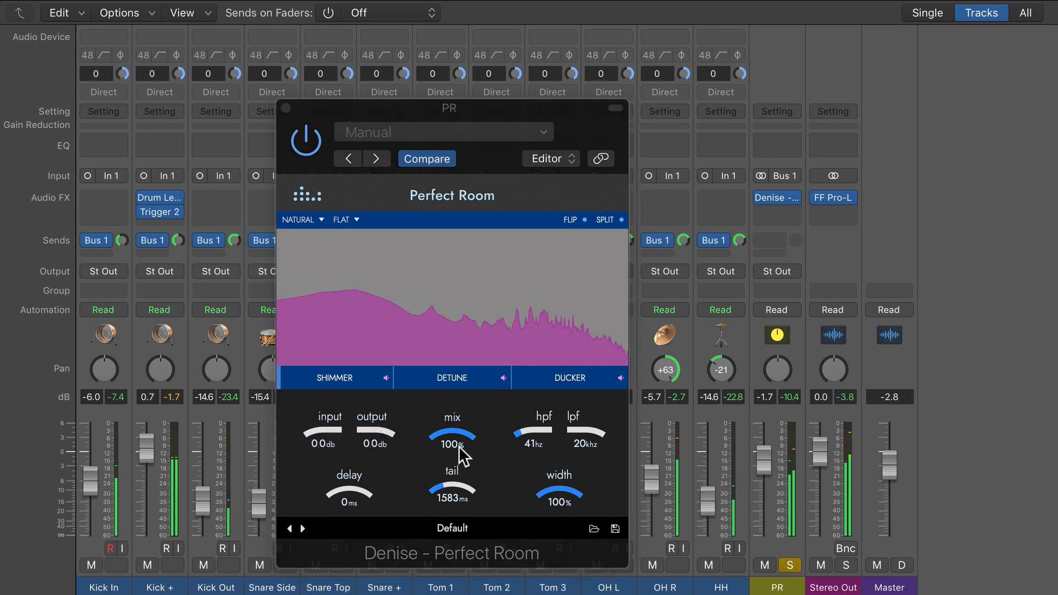
{"action": "left_click_drag", "start_coordinate": [462, 453], "coordinate": [448, 489]}
{"action": "left_click", "coordinate": [761, 451], "text": "alt"}
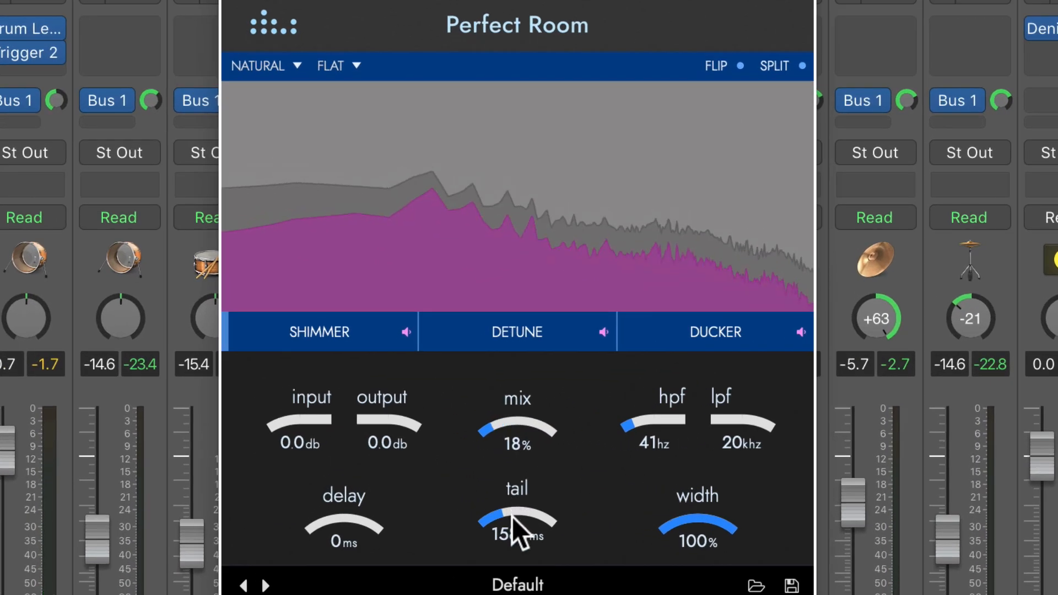
{"action": "mouse_move", "coordinate": [511, 517]}
{"action": "left_mouse_down"}
{"action": "mouse_move", "coordinate": [544, 414]}
{"action": "mouse_move", "coordinate": [529, 512]}
{"action": "left_mouse_up"}
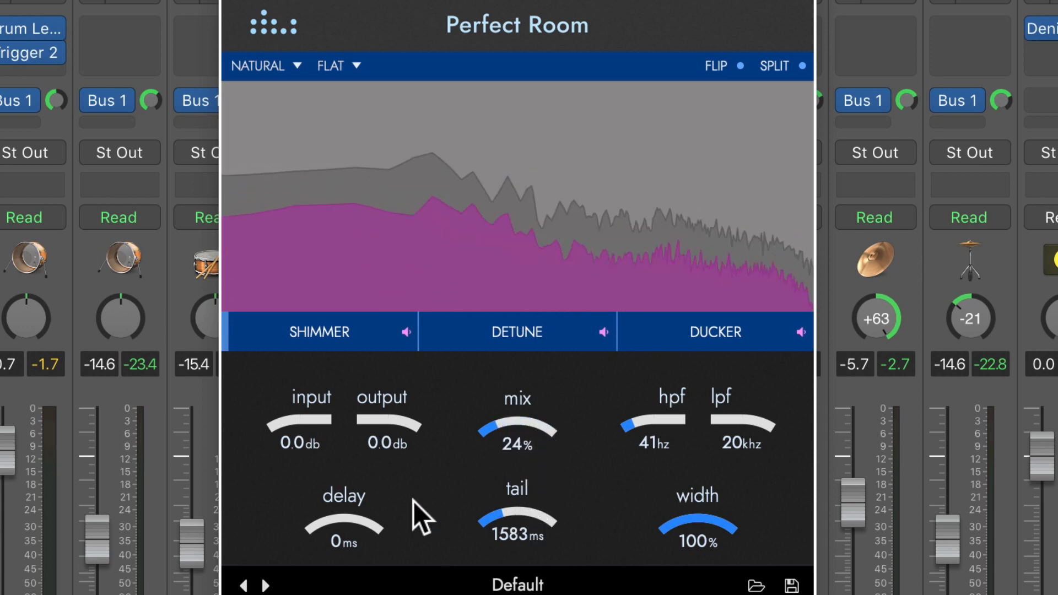
- Set the reverb's input gain to 9.8 dB, output gain to -8.7 dB and mix to 22%
{"action": "left_click_drag", "start_coordinate": [303, 410], "coordinate": [329, 392]}
{"action": "mouse_move", "coordinate": [387, 419]}
{"action": "left_mouse_down"}
{"action": "mouse_move", "coordinate": [401, 396]}
{"action": "mouse_move", "coordinate": [393, 434]}
{"action": "mouse_move", "coordinate": [401, 424]}
{"action": "left_mouse_up"}
{"action": "mouse_move", "coordinate": [507, 422]}
{"action": "left_mouse_down"}
{"action": "mouse_move", "coordinate": [524, 412]}
{"action": "mouse_move", "coordinate": [520, 423]}
{"action": "left_mouse_up"}
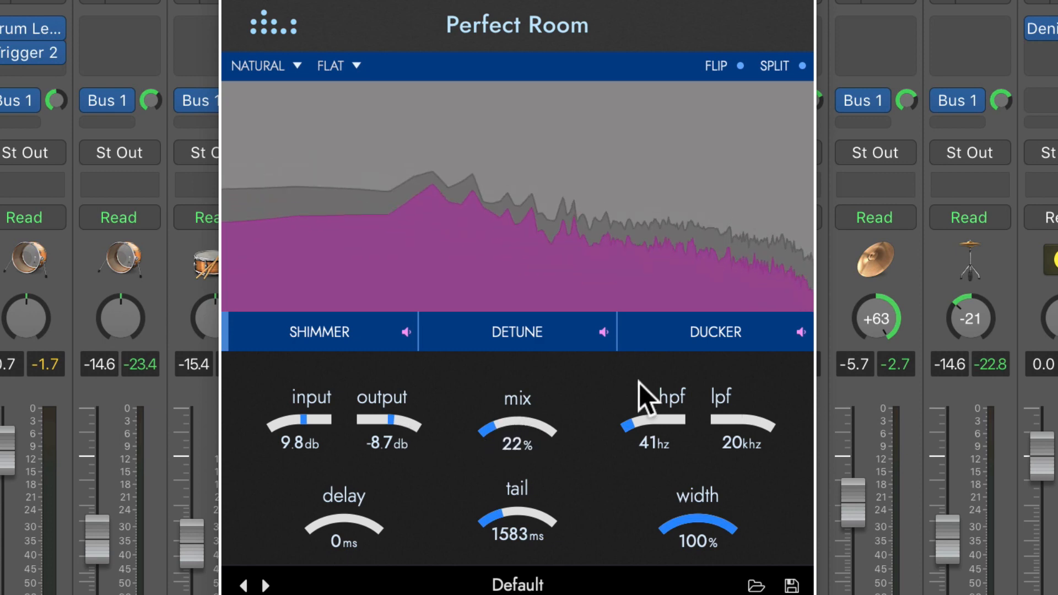
- Stop playback and try the reverb's filters, with the high-pass at 80 Hz and the low-pass lowered
{"action": "key", "text": "space"}
{"action": "mouse_move", "coordinate": [661, 432]}
{"action": "left_mouse_down"}
{"action": "mouse_move", "coordinate": [658, 368]}
{"action": "mouse_move", "coordinate": [666, 435]}
{"action": "left_mouse_up"}
{"action": "mouse_move", "coordinate": [760, 364]}
{"action": "left_mouse_down"}
{"action": "mouse_move", "coordinate": [752, 392]}
{"action": "mouse_move", "coordinate": [752, 367]}
{"action": "left_mouse_up"}
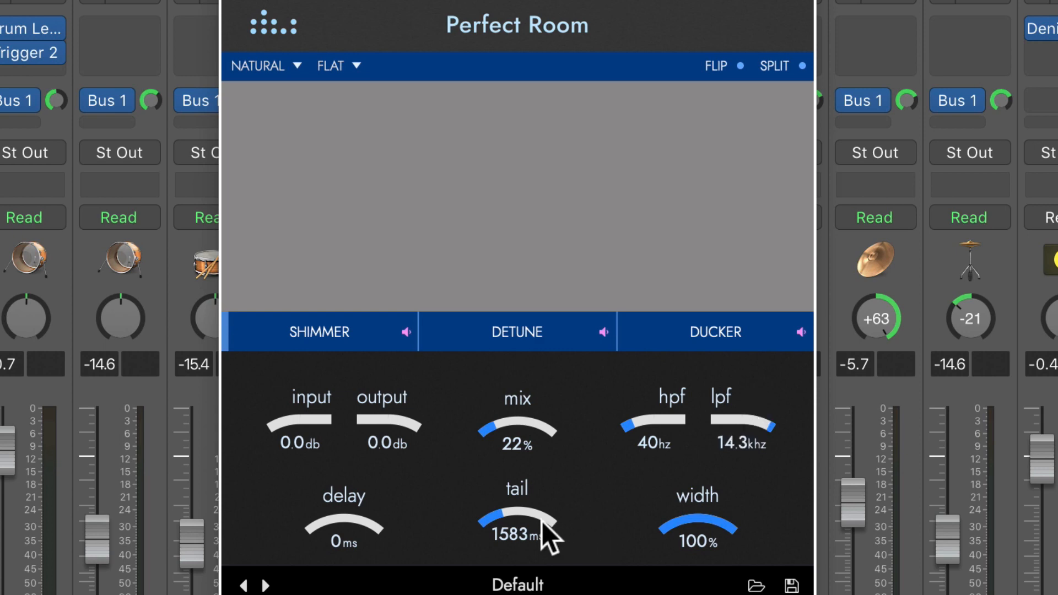
{"action": "left_click_drag", "start_coordinate": [645, 437], "coordinate": [713, 377]}
{"action": "left_click_drag", "start_coordinate": [746, 458], "coordinate": [646, 388]}
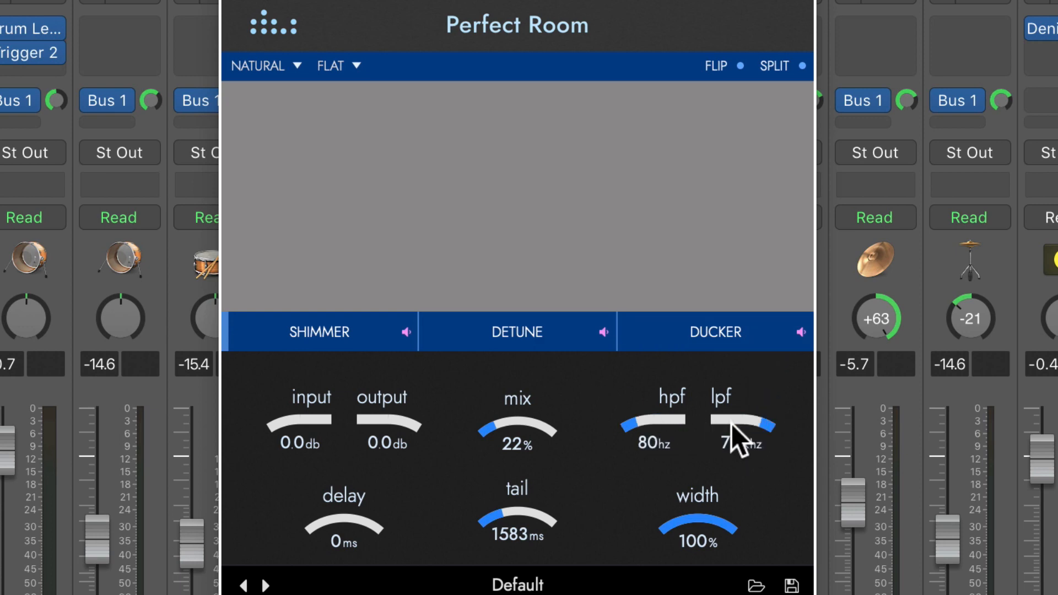
- During playback, set the drum reverb's mix to 100%, high-pass filter to 155 Hz and low-pass filter to 7.7 kHz
{"action": "key", "text": "space"}
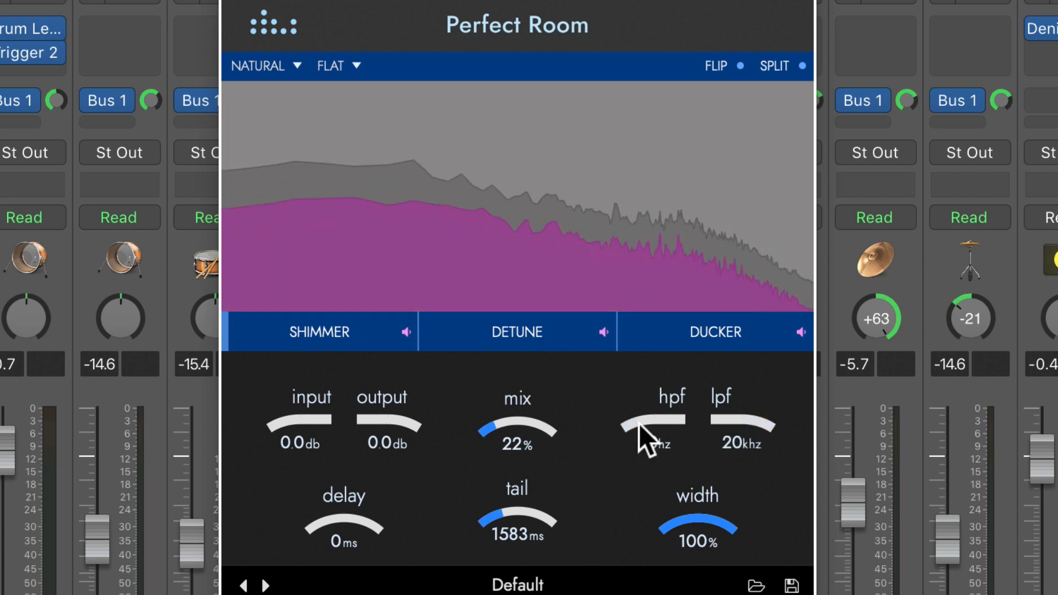
{"action": "left_click_drag", "start_coordinate": [513, 414], "coordinate": [653, 328]}
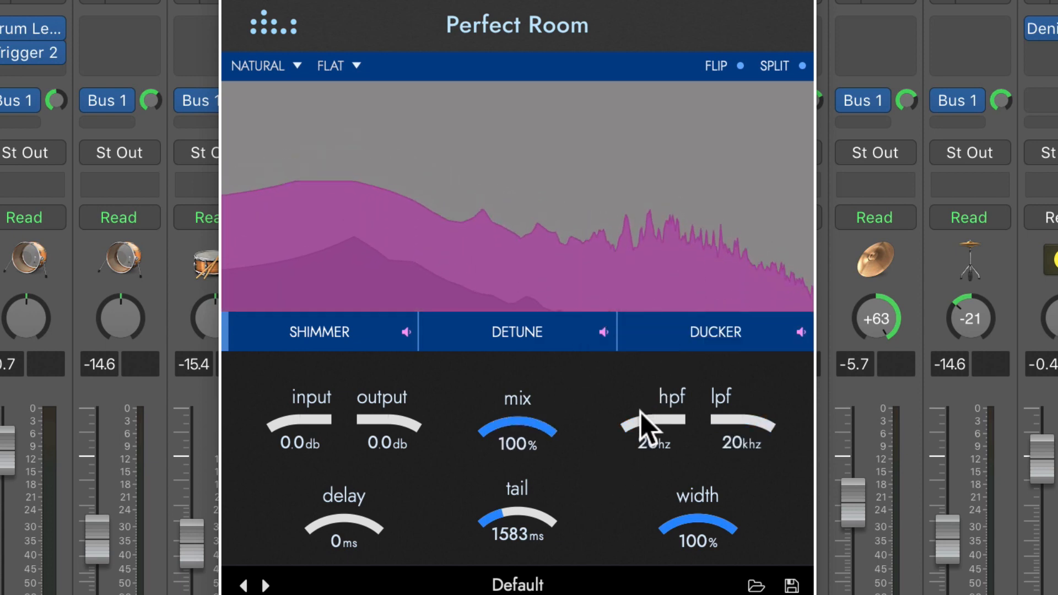
{"action": "left_click_drag", "start_coordinate": [640, 412], "coordinate": [673, 378]}
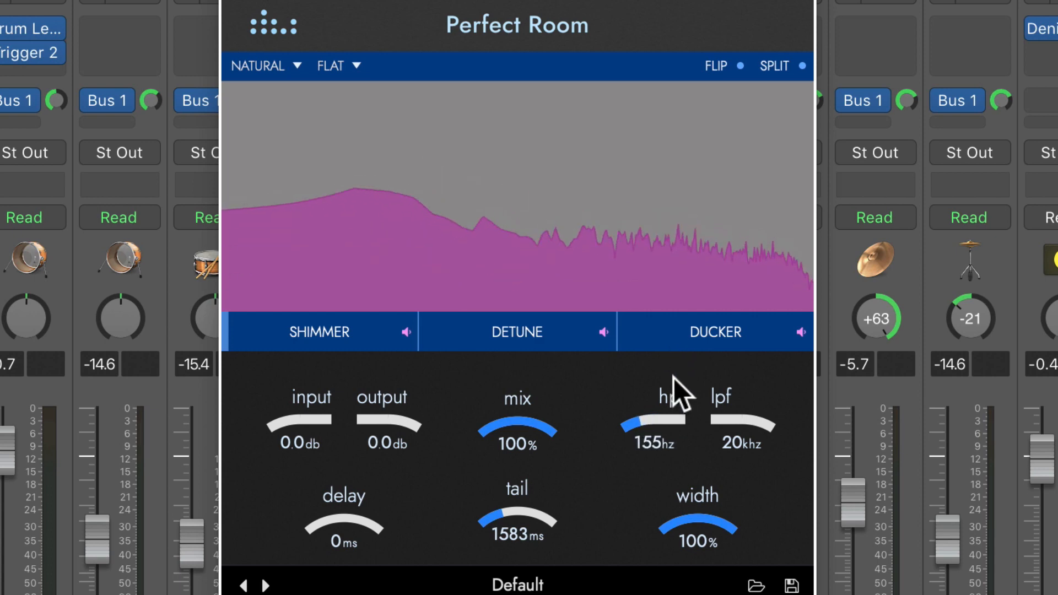
{"action": "left_click_drag", "start_coordinate": [752, 408], "coordinate": [736, 393]}
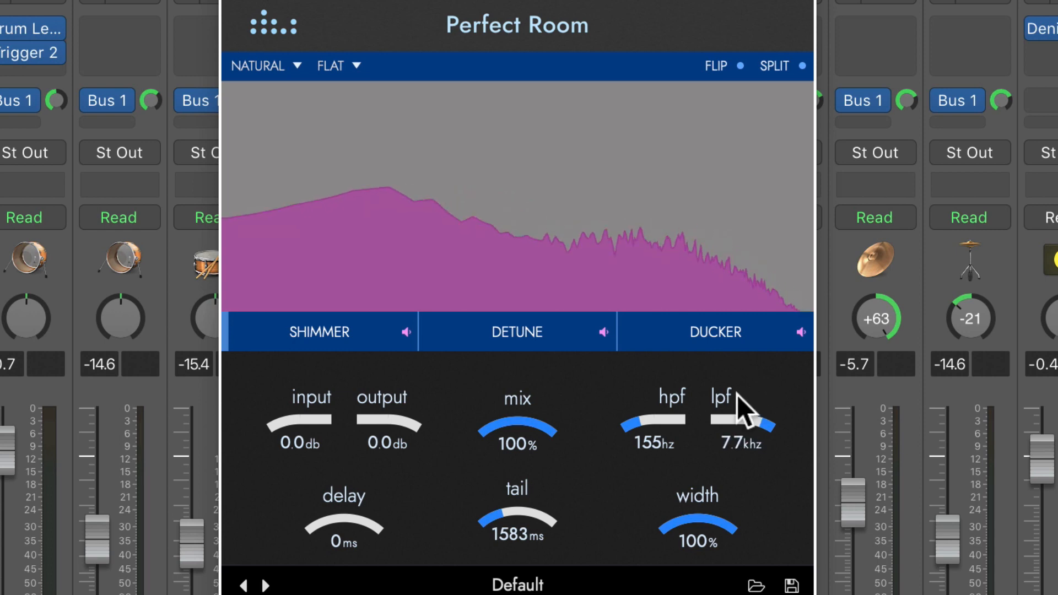
{"action": "mouse_move", "coordinate": [536, 419]}
{"action": "left_mouse_down"}
{"action": "mouse_move", "coordinate": [507, 465]}
{"action": "mouse_move", "coordinate": [510, 524]}
{"action": "mouse_move", "coordinate": [517, 501]}
{"action": "left_mouse_up"}
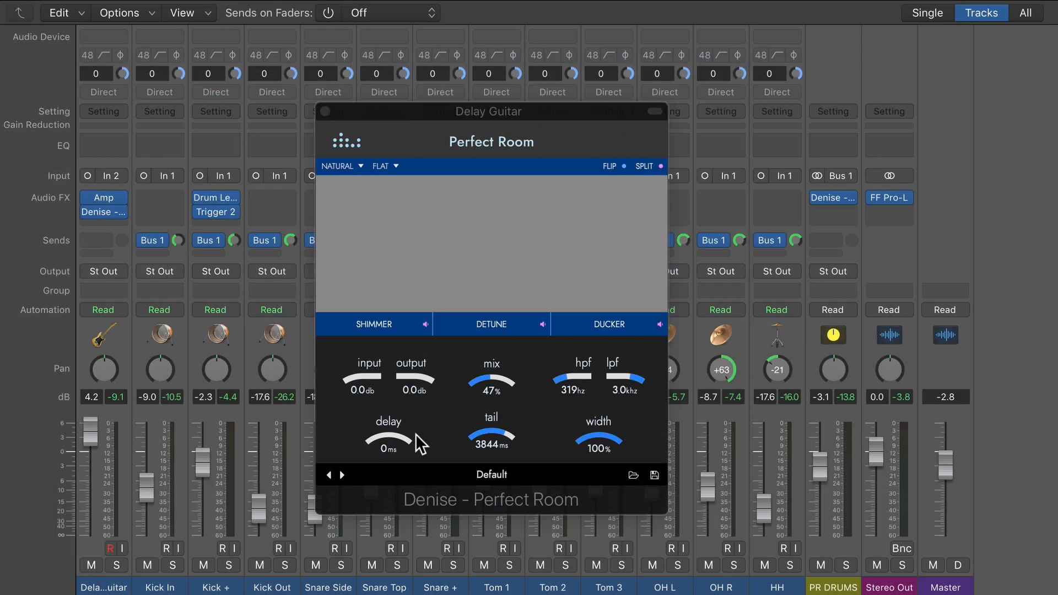
- Raise the delay of the Delay Guitar channel's reverb to 1000 ms
{"action": "left_click_drag", "start_coordinate": [389, 518], "coordinate": [397, 480]}
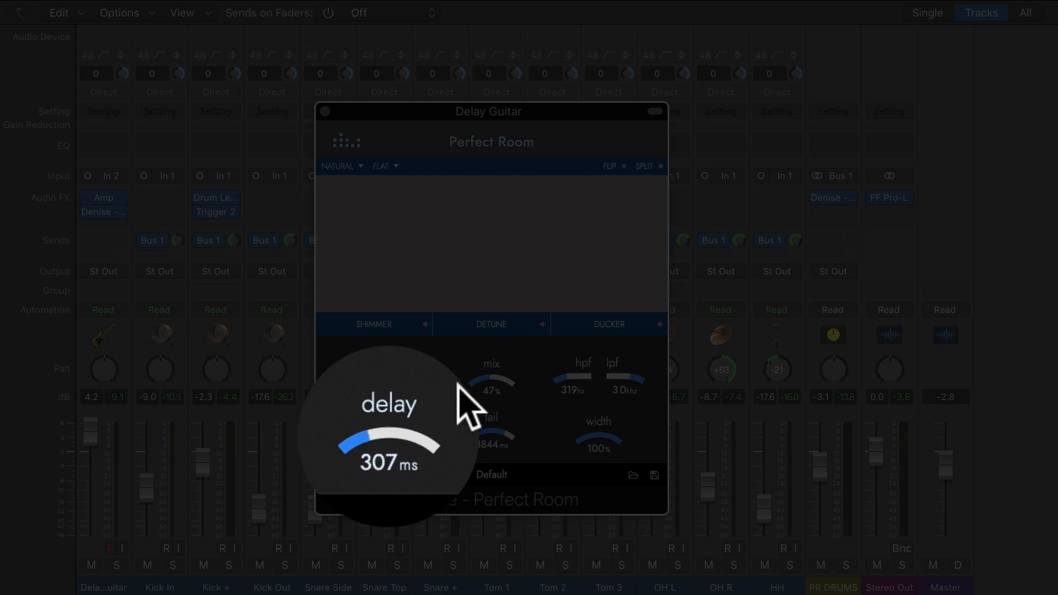
{"action": "left_click_drag", "start_coordinate": [458, 386], "coordinate": [458, 380]}
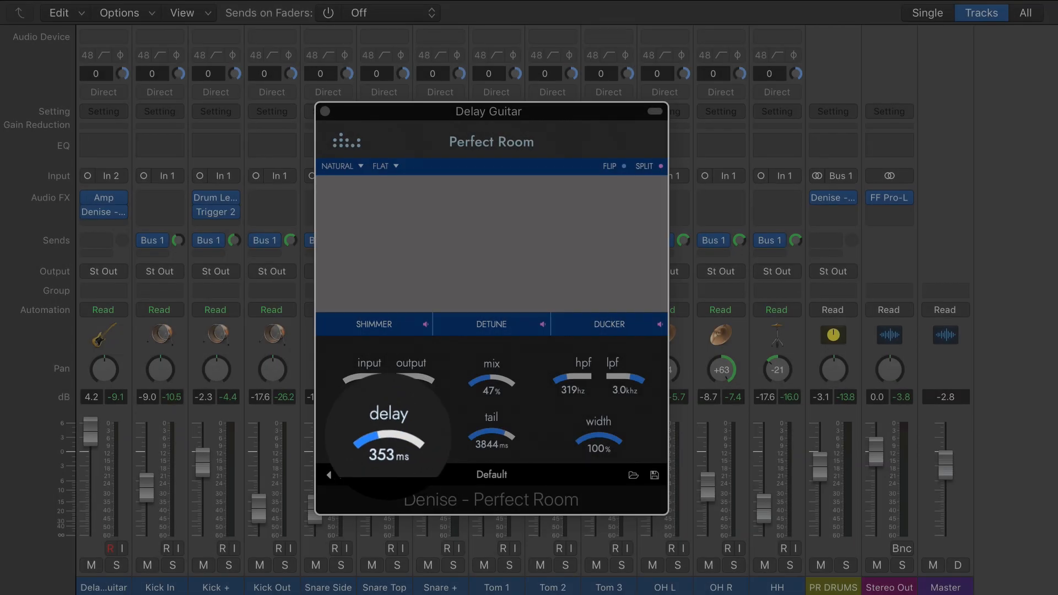
{"action": "left_click_drag", "start_coordinate": [388, 426], "coordinate": [387, 430]}
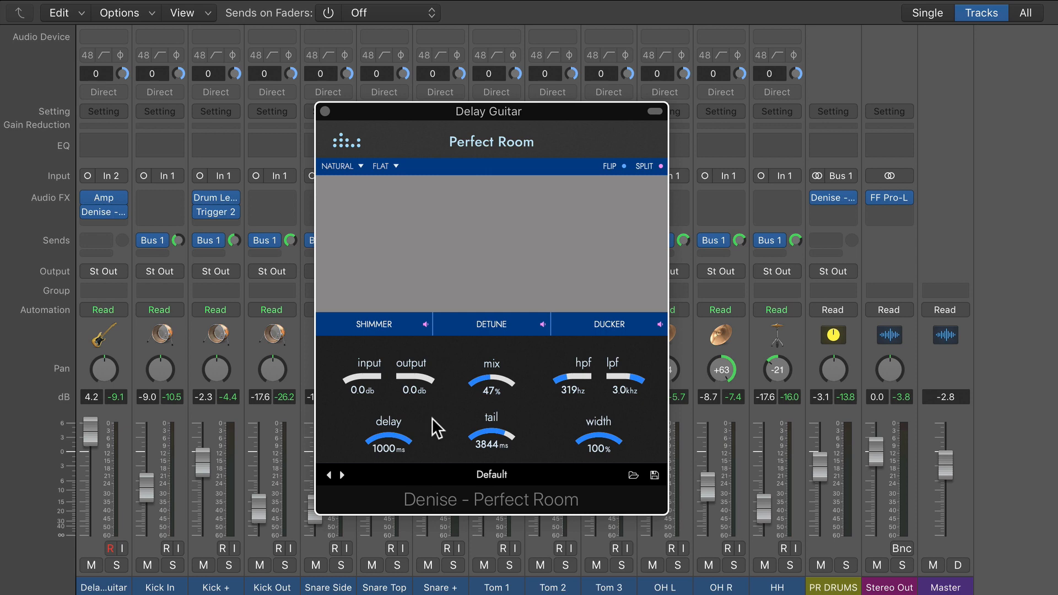
- Solo the Delay Guitar channel during playback and set its reverb's high-pass filter to 319 Hz and low-pass filter to 3.0 kHz
{"action": "key", "text": "space"}
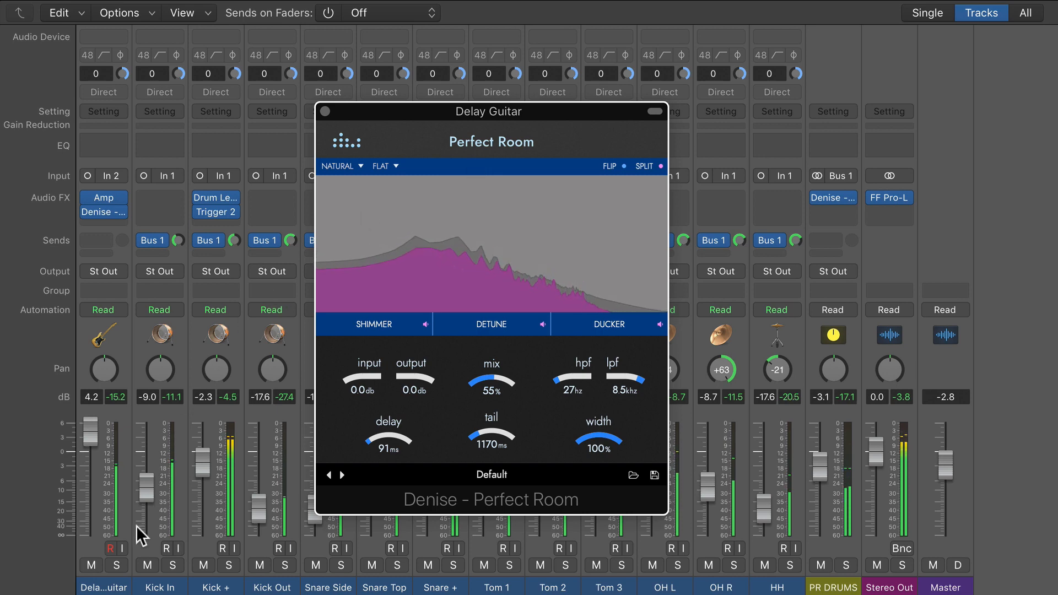
{"action": "left_click", "coordinate": [117, 565]}
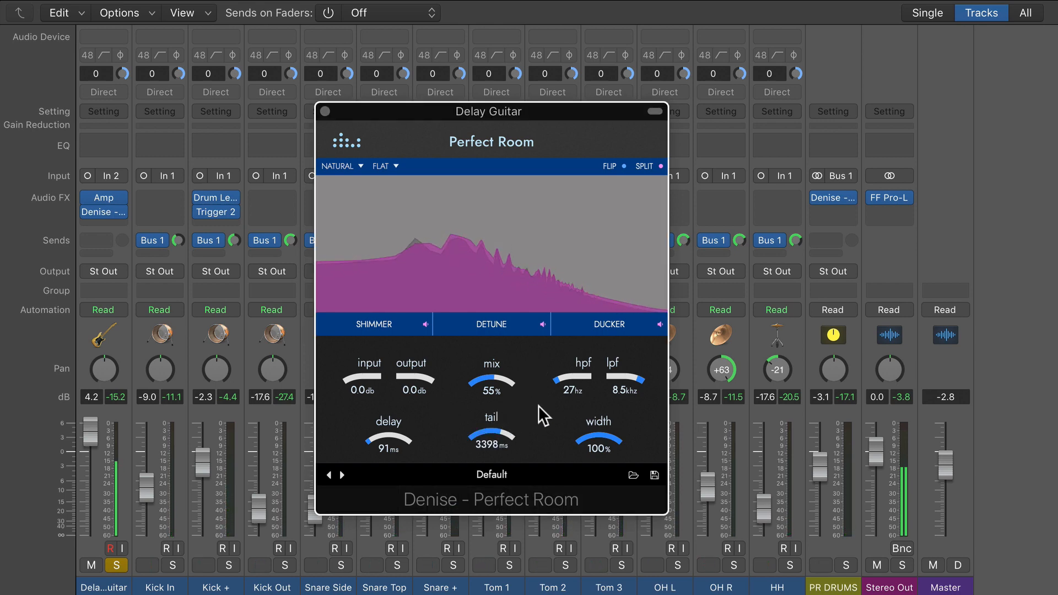
{"action": "left_click_drag", "start_coordinate": [563, 379], "coordinate": [566, 342]}
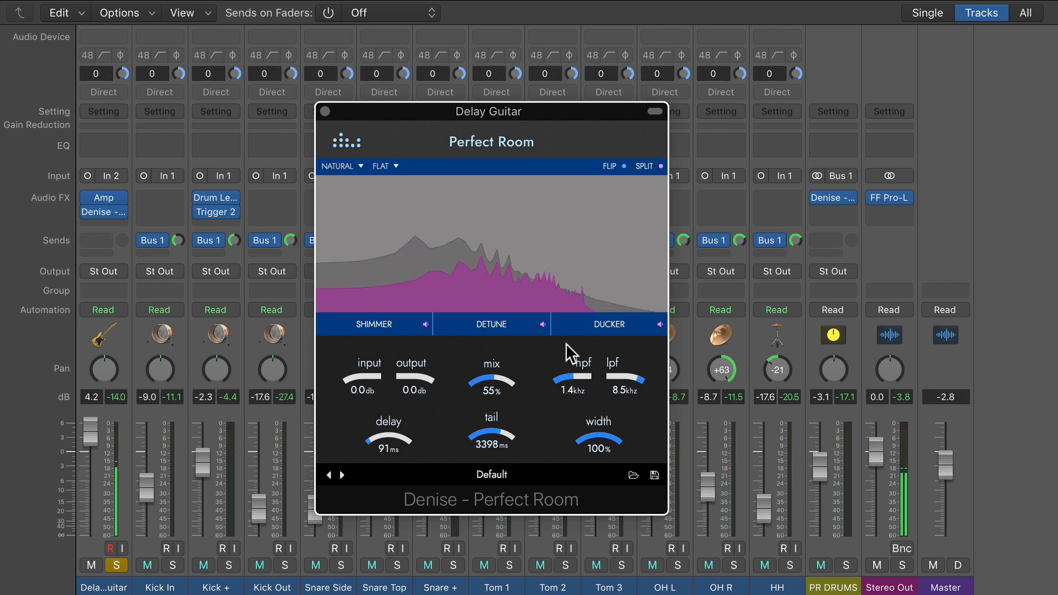
{"action": "left_click_drag", "start_coordinate": [633, 386], "coordinate": [639, 375]}
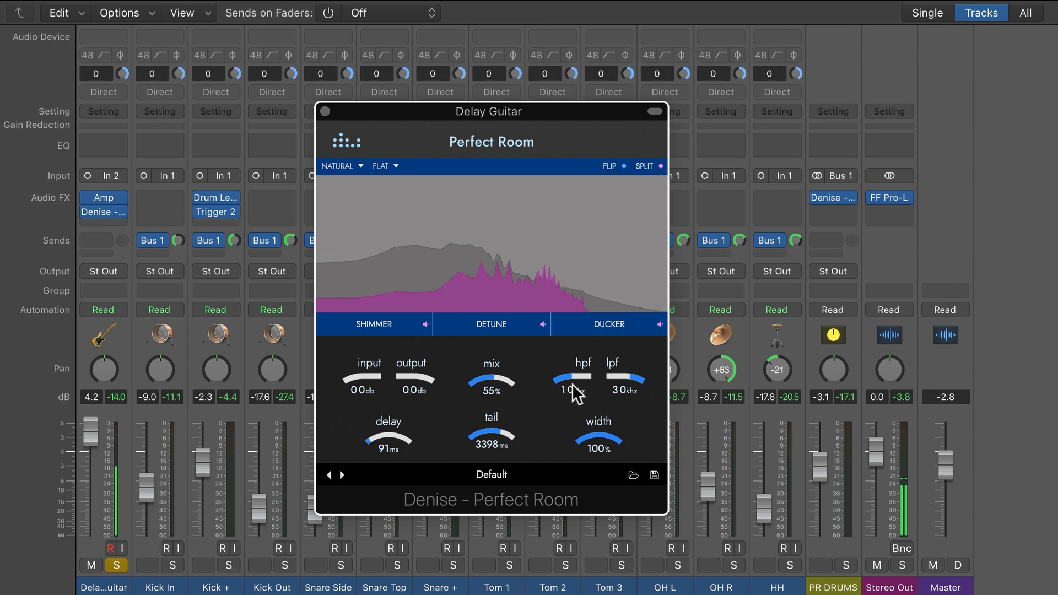
{"action": "left_click_drag", "start_coordinate": [575, 394], "coordinate": [571, 390]}
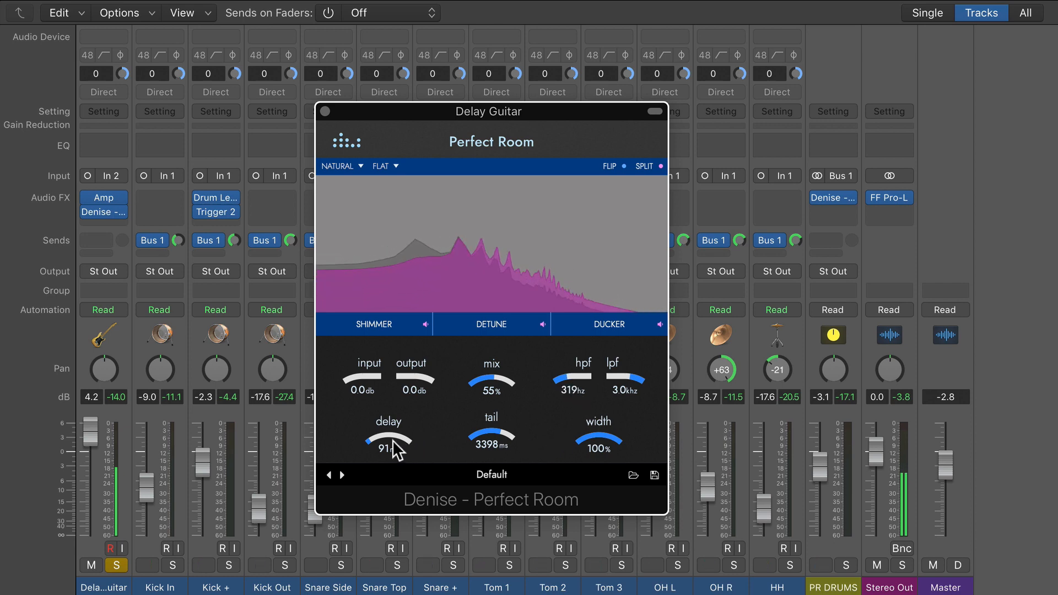
- Unsolo the Delay Guitar channel and set its reverb to 24 ms delay, 3844 ms tail and a slightly lower mix
{"action": "left_click", "coordinate": [119, 567]}
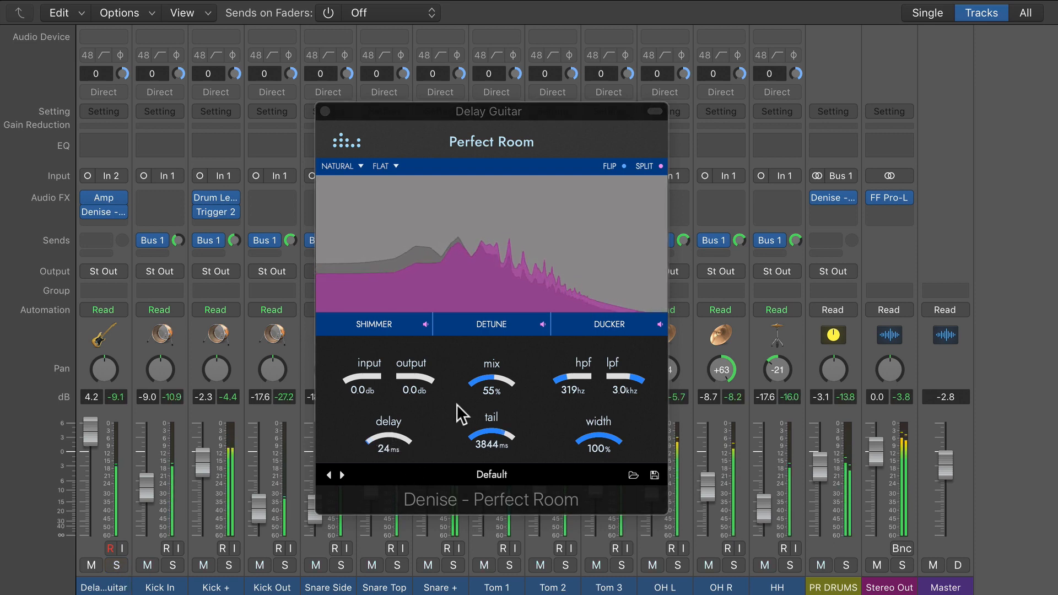
{"action": "left_click_drag", "start_coordinate": [487, 381], "coordinate": [489, 389]}
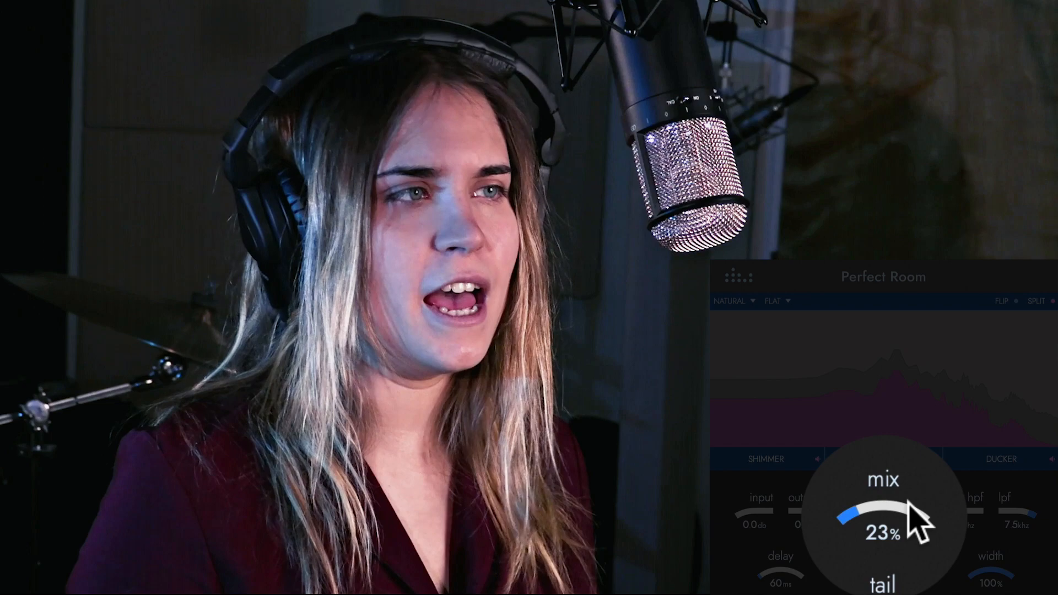
- Raise the mix amount of the reverb on the vocal
{"action": "left_click_drag", "start_coordinate": [909, 501], "coordinate": [929, 471]}
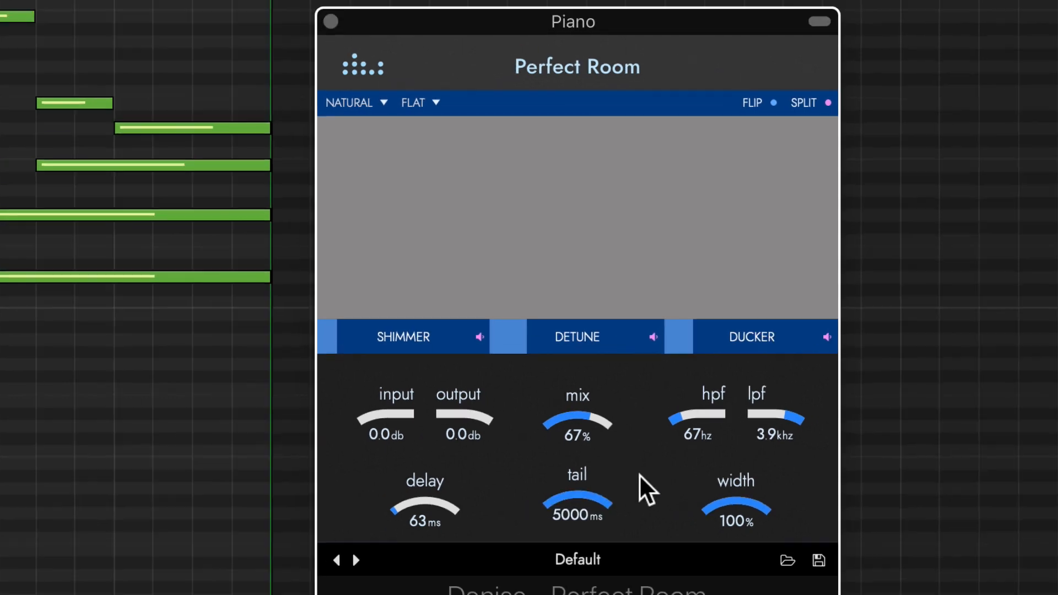
- Play the piano region while sweeping its reverb mix down to 0% and back up to 65%
{"action": "key", "text": "space"}
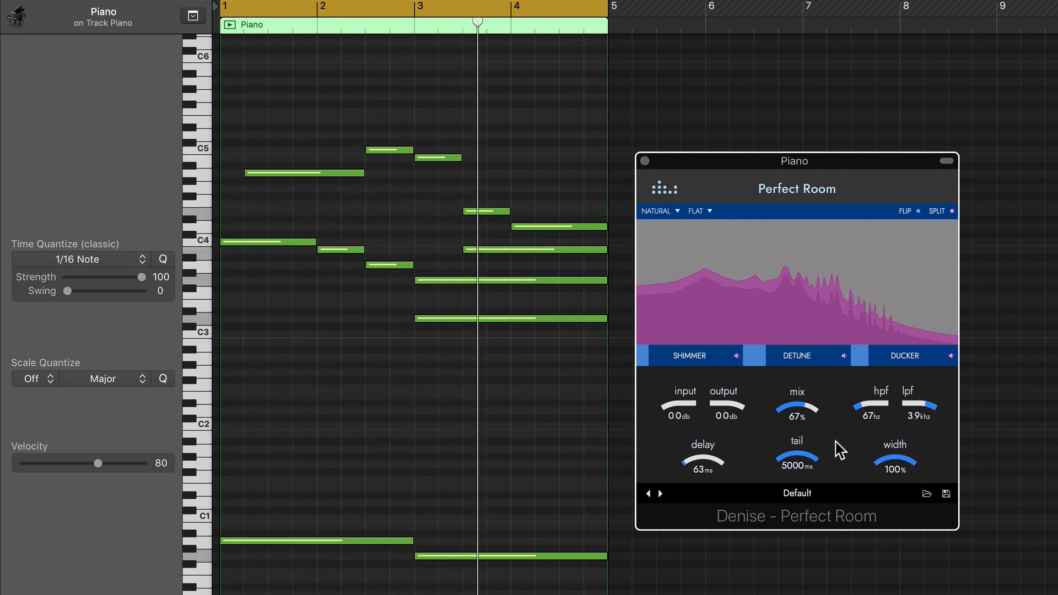
{"action": "left_click_drag", "start_coordinate": [798, 411], "coordinate": [789, 518]}
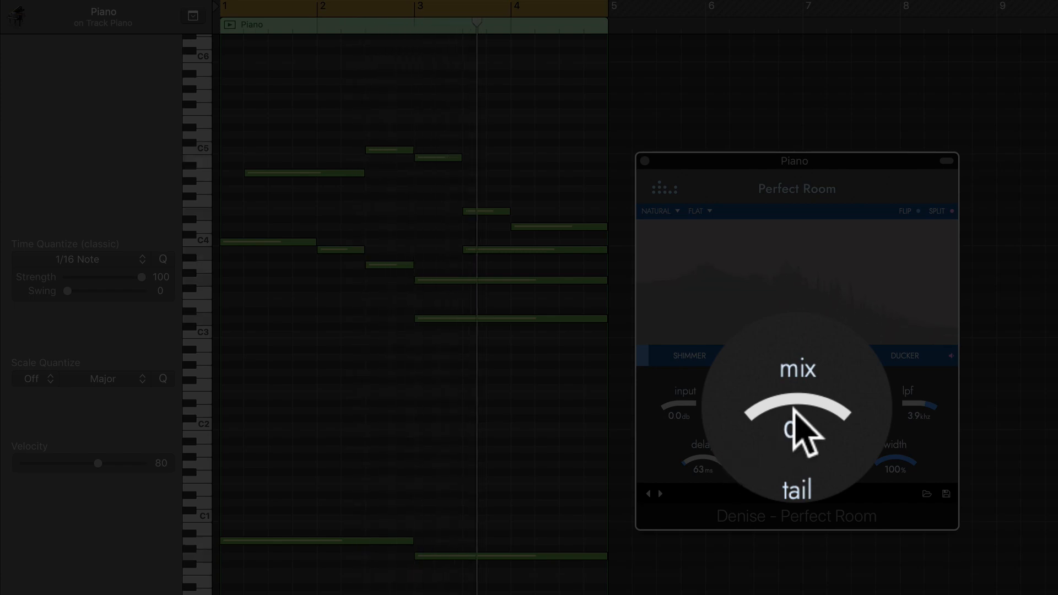
{"action": "left_click_drag", "start_coordinate": [826, 415], "coordinate": [885, 358]}
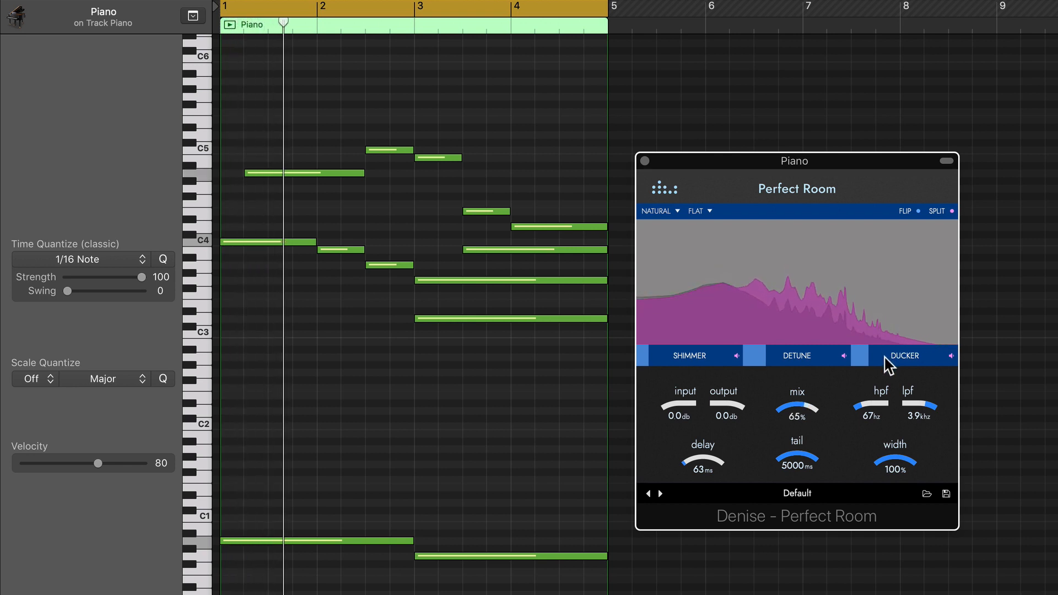
{"action": "left_click_drag", "start_coordinate": [829, 419], "coordinate": [830, 439]}
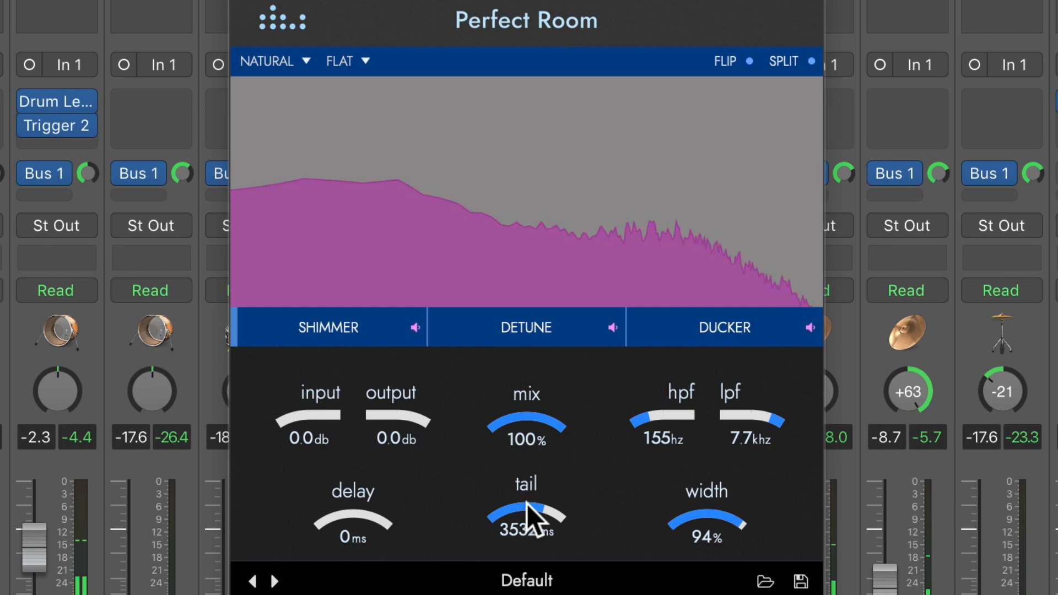
- Shorten the tail of the PR DRUMS channel's reverb to 1193 ms
{"action": "left_click_drag", "start_coordinate": [526, 504], "coordinate": [538, 579]}
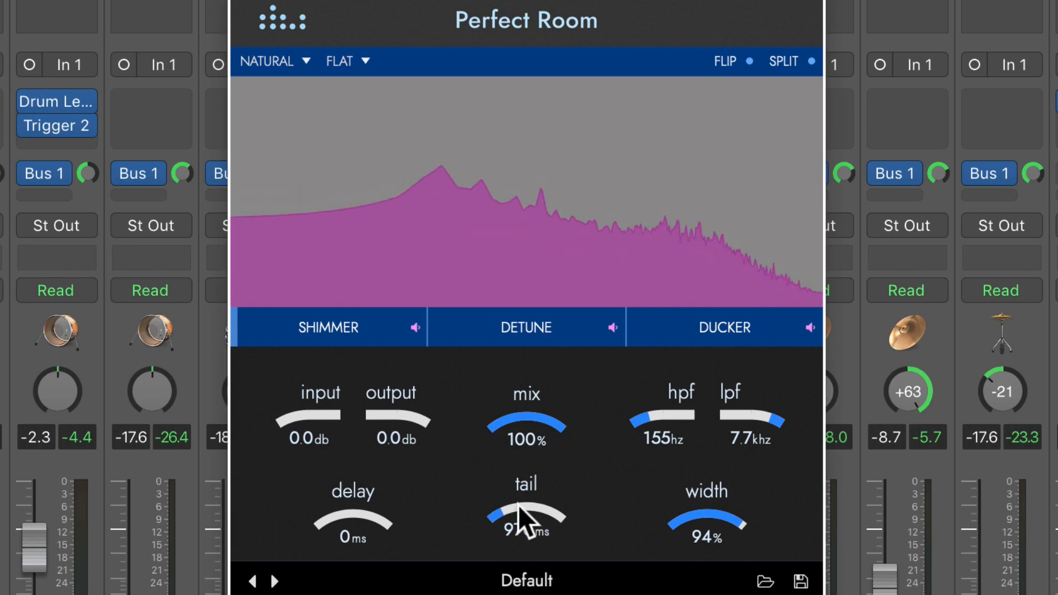
{"action": "left_click_drag", "start_coordinate": [520, 503], "coordinate": [519, 499]}
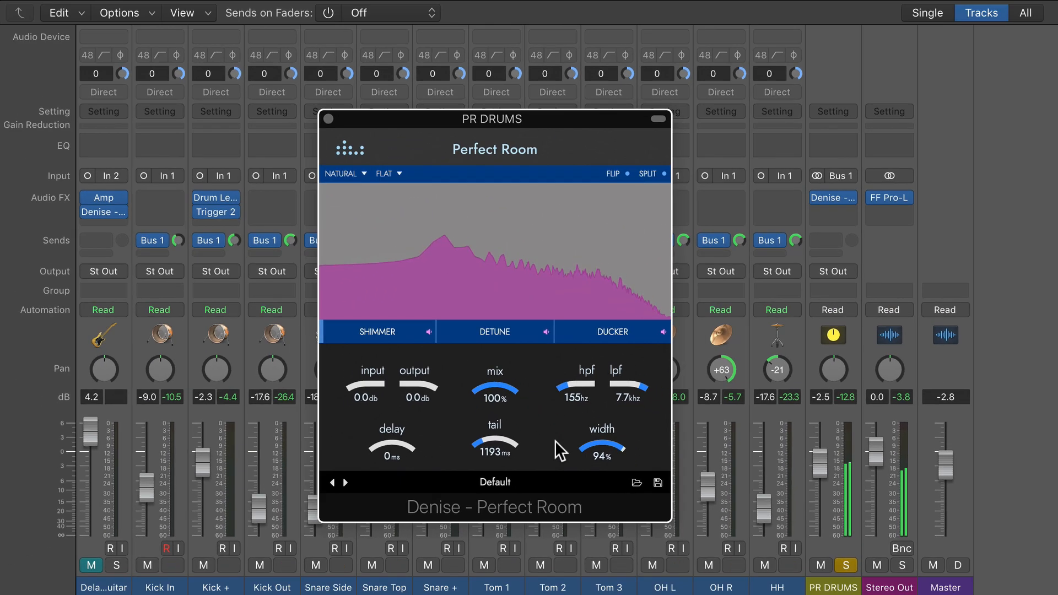
- Unsolo the PR DRUMS channel, and mute and unmute it to compare the drums without and with the reverb
{"action": "left_click", "coordinate": [867, 570]}
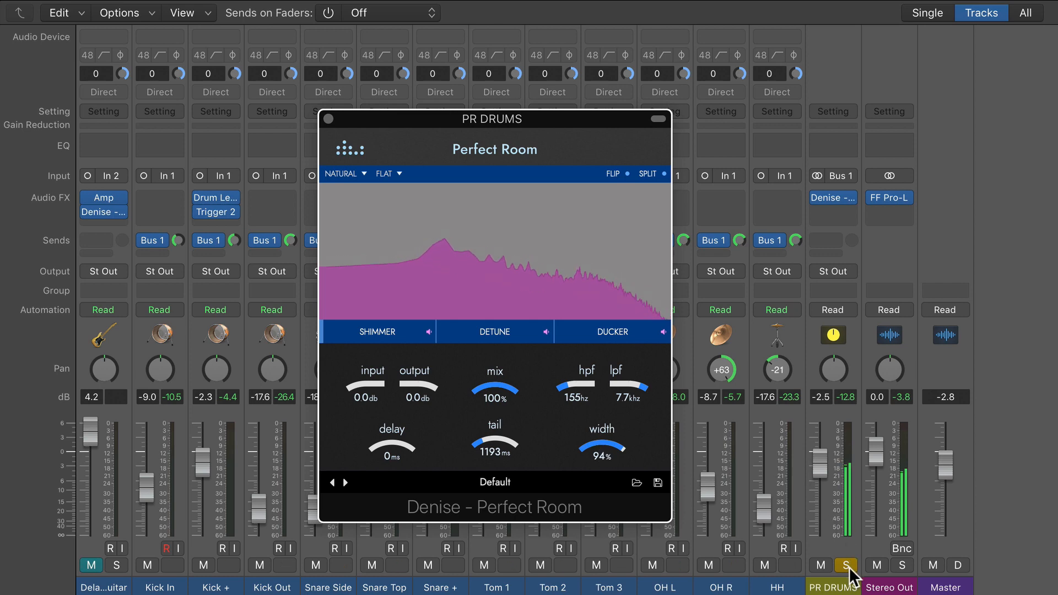
{"action": "left_click", "coordinate": [849, 566]}
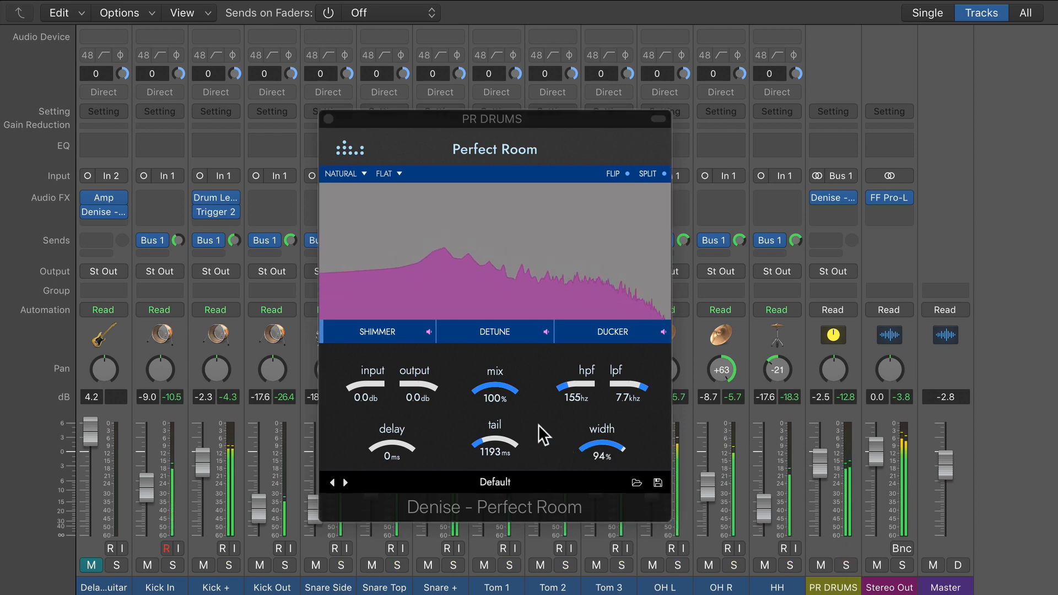
{"action": "left_click", "coordinate": [820, 565]}
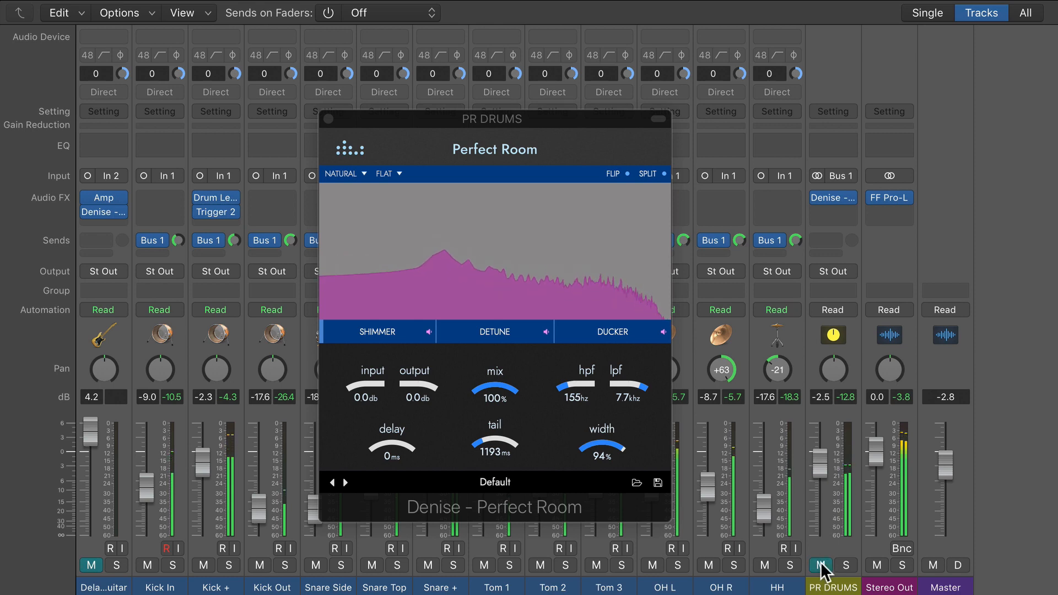
{"action": "left_click", "coordinate": [820, 566]}
- Sweep the PR DRUMS reverb's tail to 3532 ms, solo the channel, and shorten the tail to 970 ms before settling on 1193 ms
{"action": "left_click", "coordinate": [556, 422]}
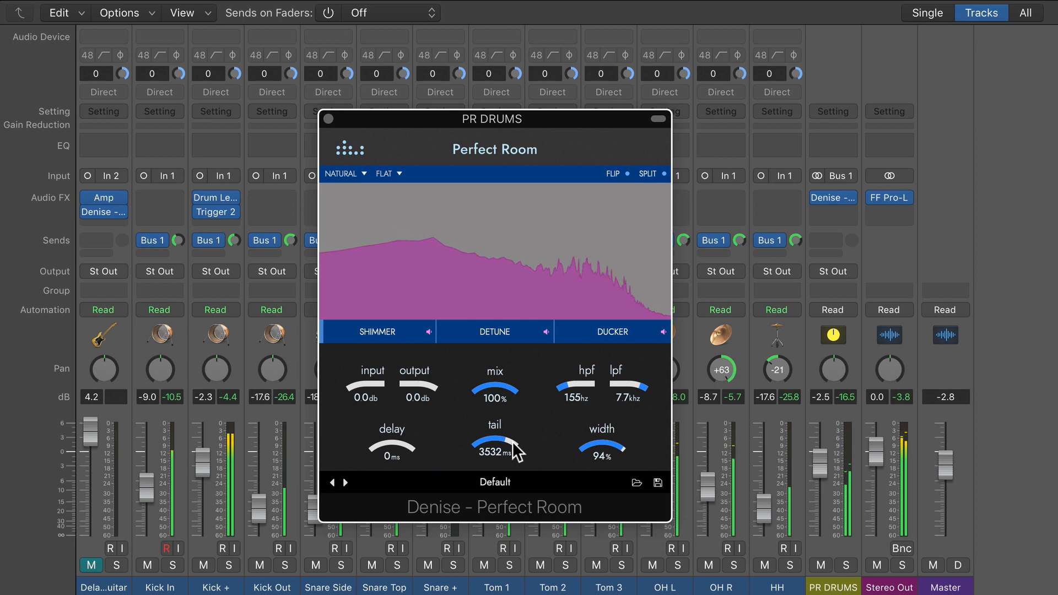
{"action": "left_click", "coordinate": [847, 565]}
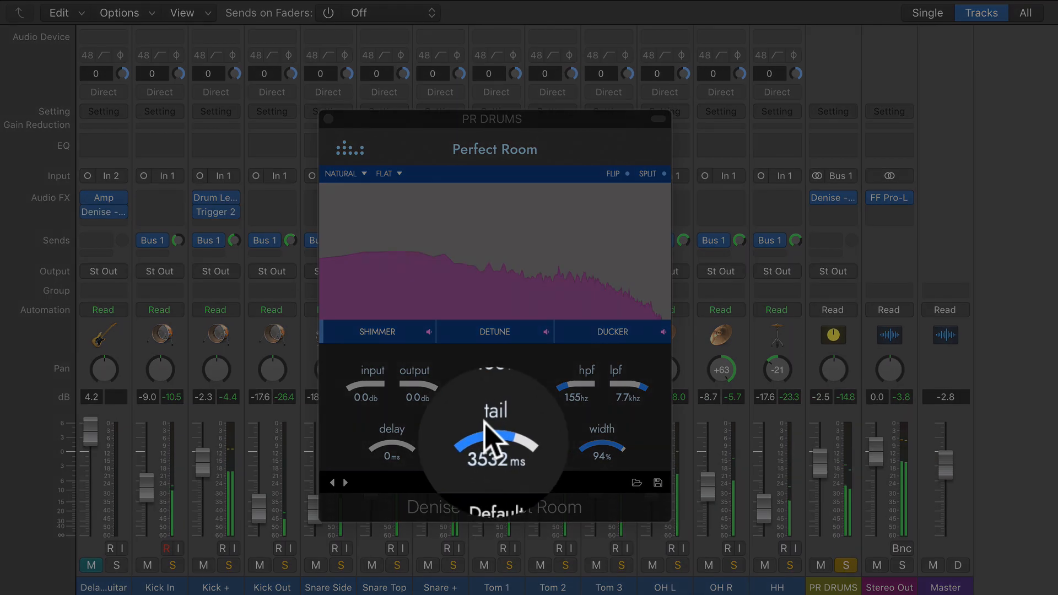
{"action": "left_click_drag", "start_coordinate": [495, 441], "coordinate": [497, 472]}
{"action": "left_click_drag", "start_coordinate": [500, 511], "coordinate": [498, 523]}
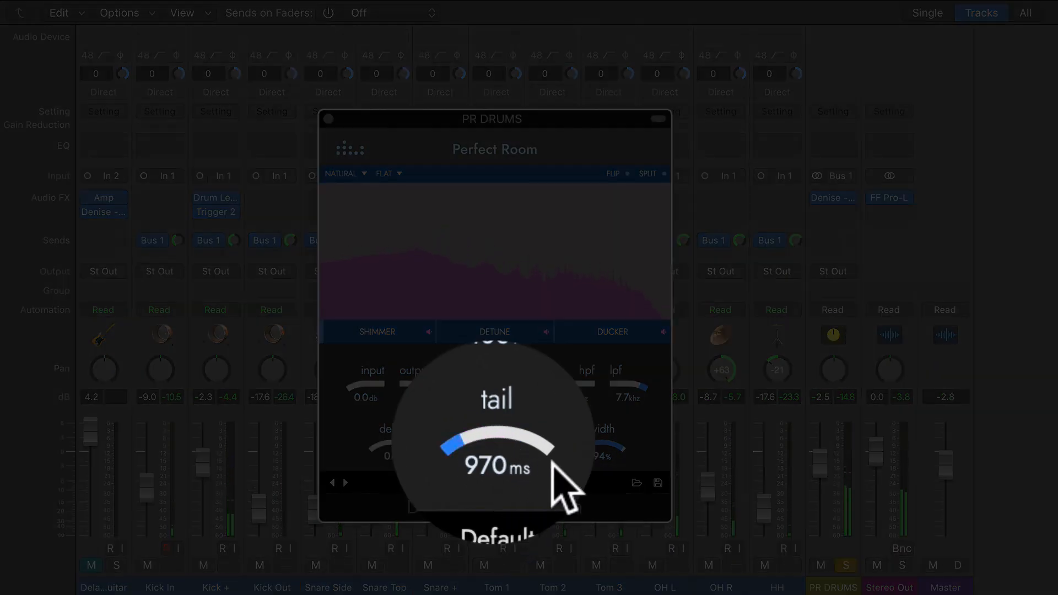
{"action": "left_click_drag", "start_coordinate": [488, 436], "coordinate": [488, 424]}
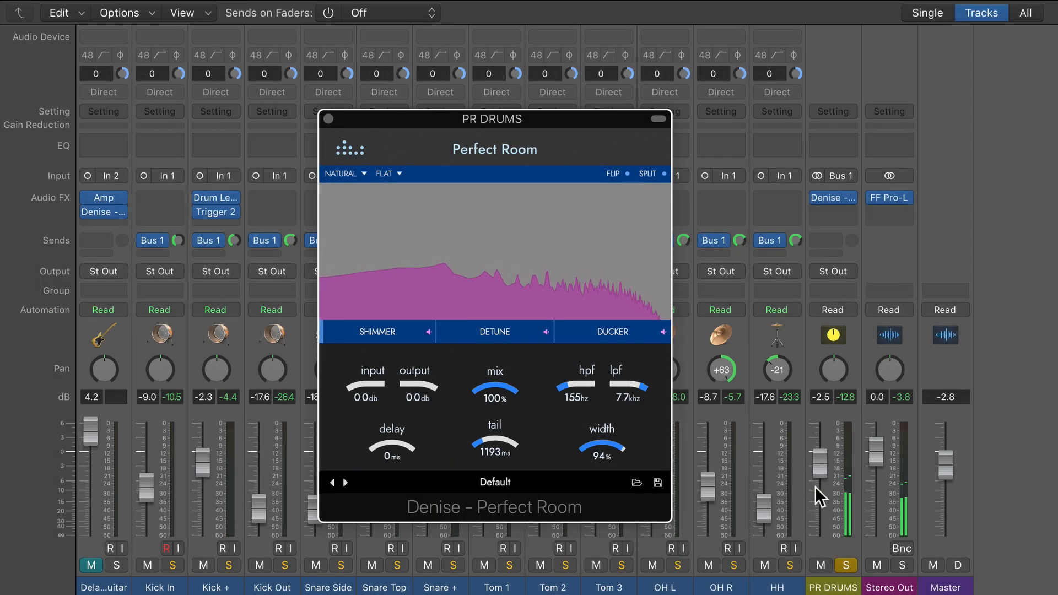
- Return the PR DRUMS channel to the full drum mix and toggle its mute to compare the shorter reverb
{"action": "left_click", "coordinate": [846, 565]}
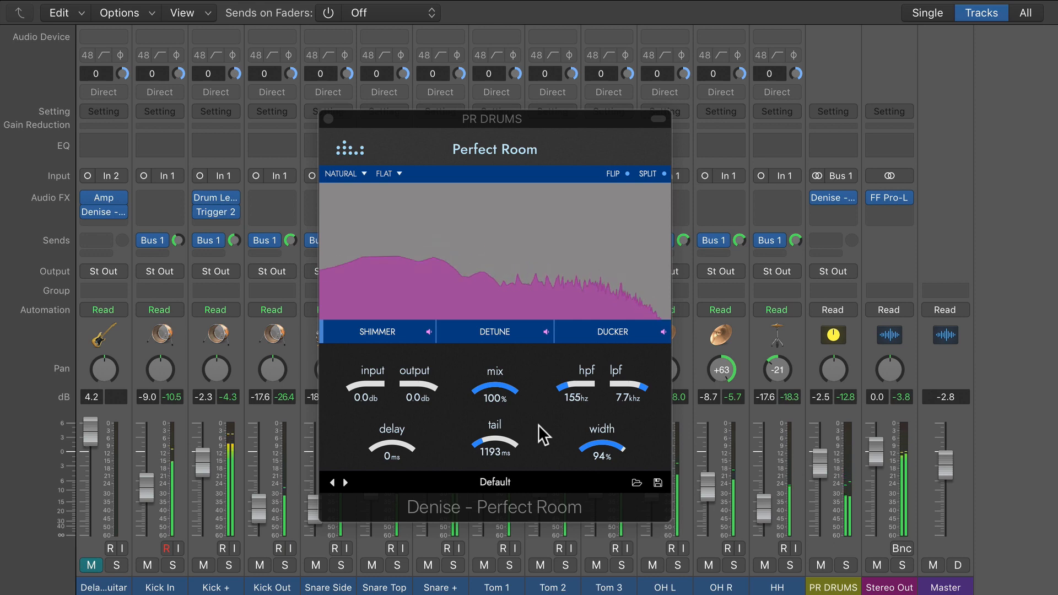
{"action": "left_click", "coordinate": [821, 565]}
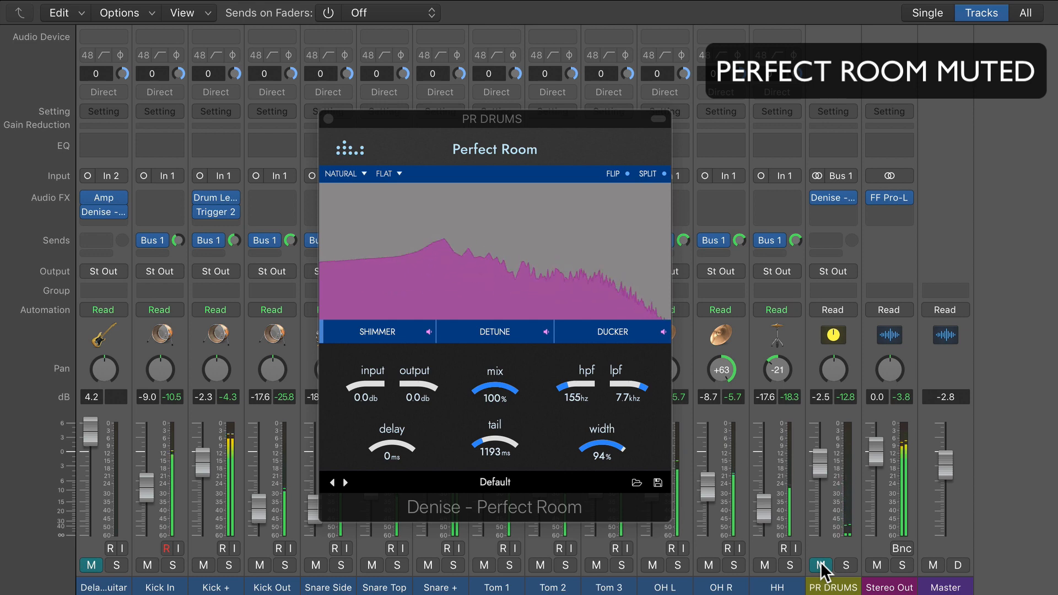
{"action": "left_click", "coordinate": [820, 565]}
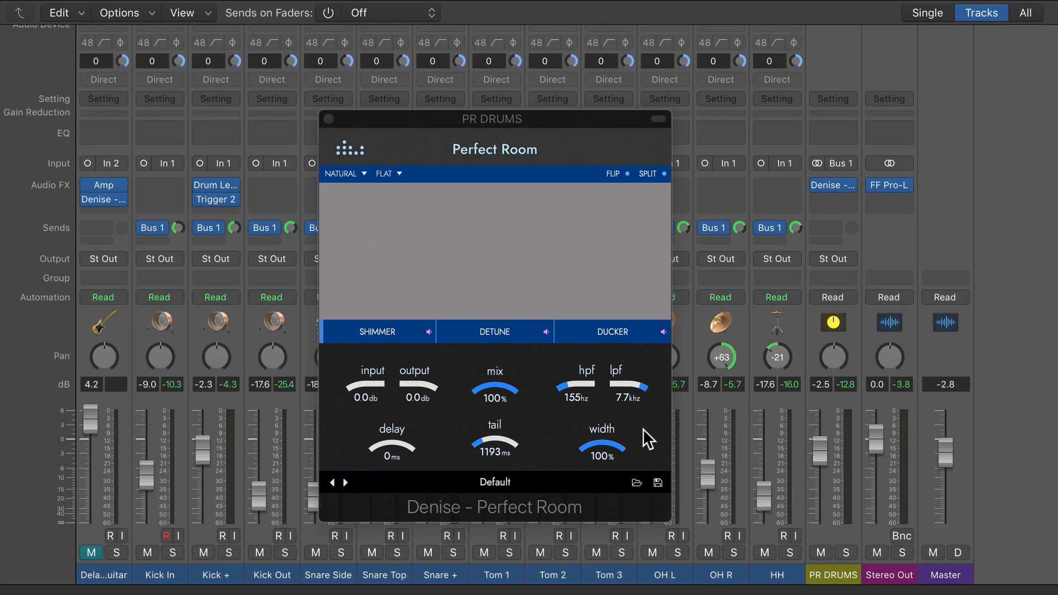
- Narrow the PR DRUMS reverb's width to 20%, start playback and restore the width to 100%
{"action": "left_click_drag", "start_coordinate": [629, 432], "coordinate": [602, 454]}
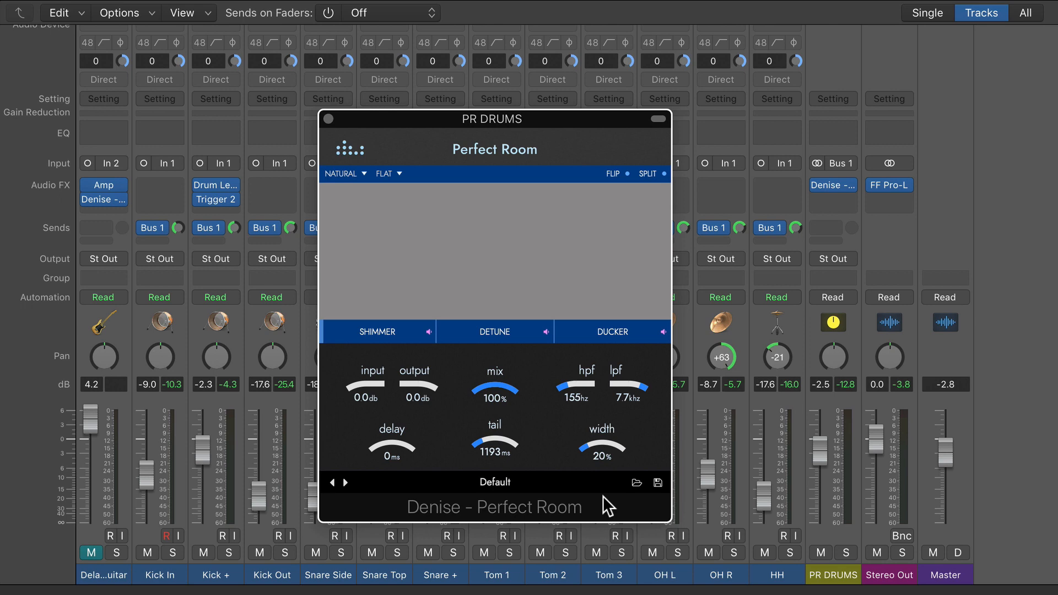
{"action": "key", "text": "space"}
{"action": "left_click", "coordinate": [618, 449]}
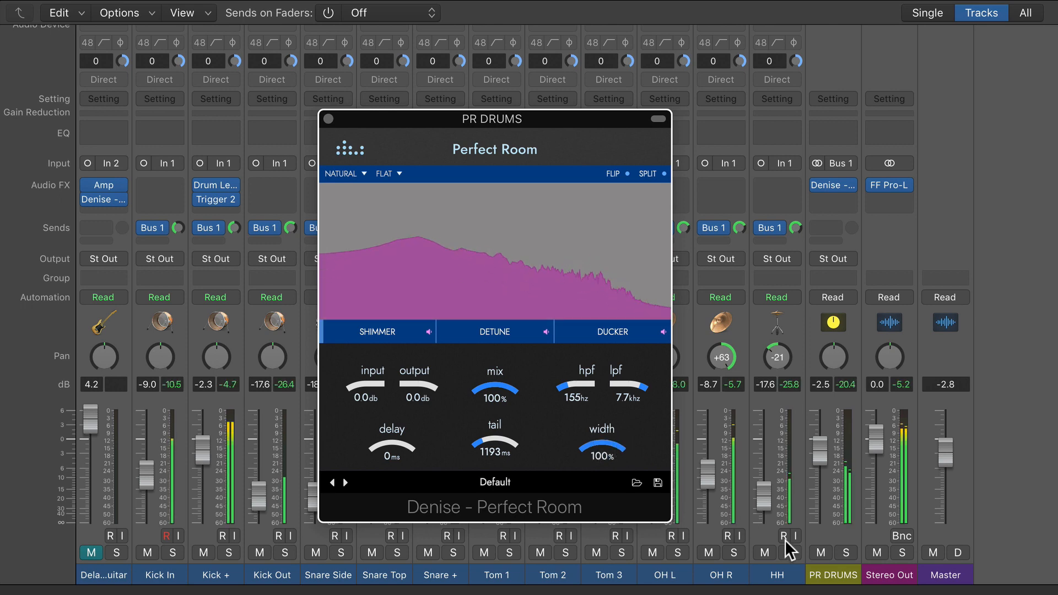
- Reduce the reverb width to 52% with the PR DRUMS channel soloed, and unsolo the channel
{"action": "left_click", "coordinate": [844, 552]}
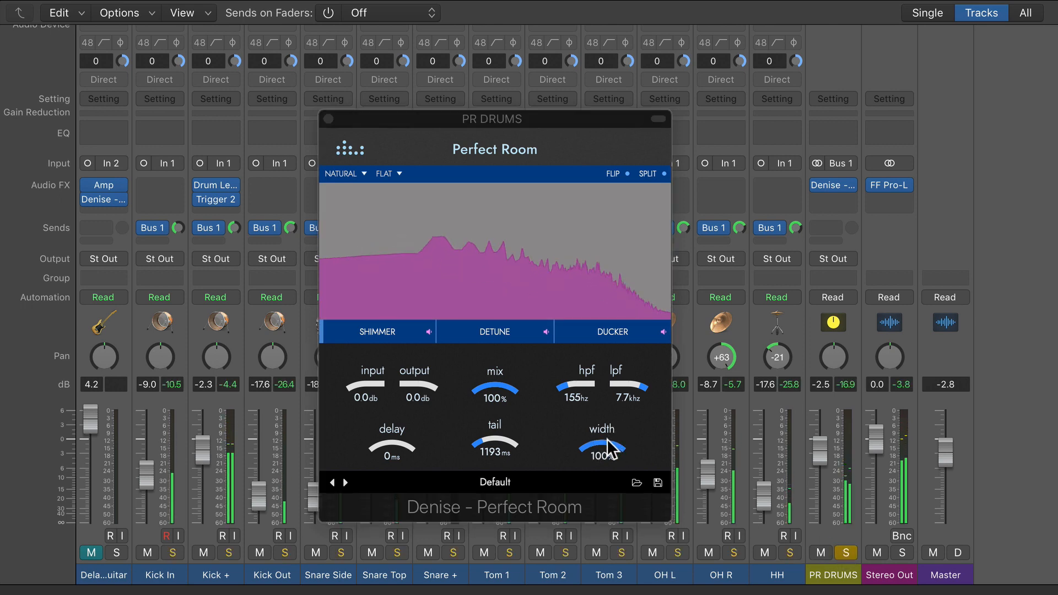
{"action": "left_click_drag", "start_coordinate": [608, 441], "coordinate": [603, 474]}
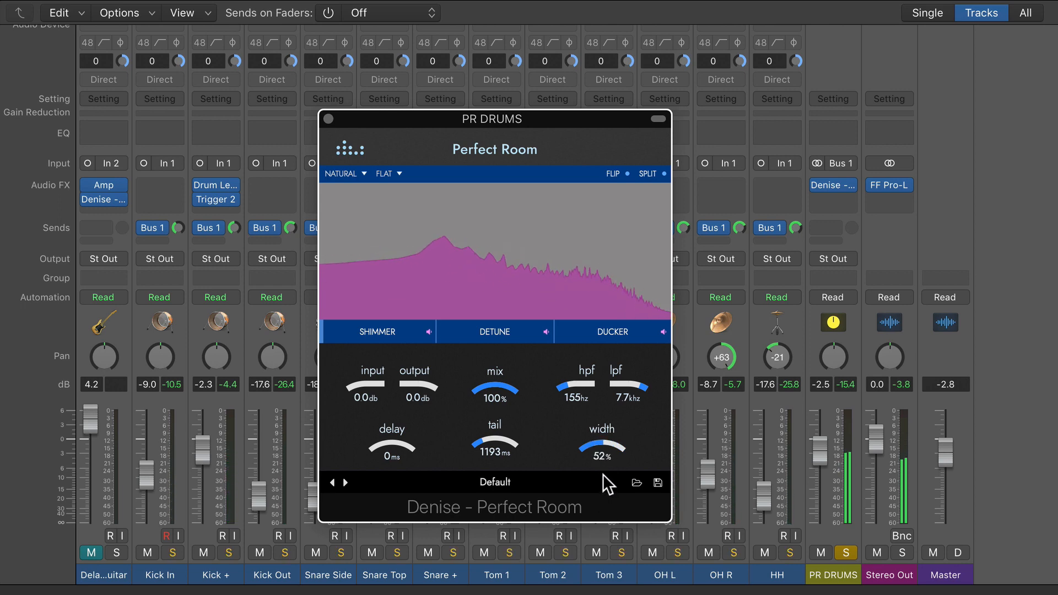
{"action": "left_click", "coordinate": [847, 552]}
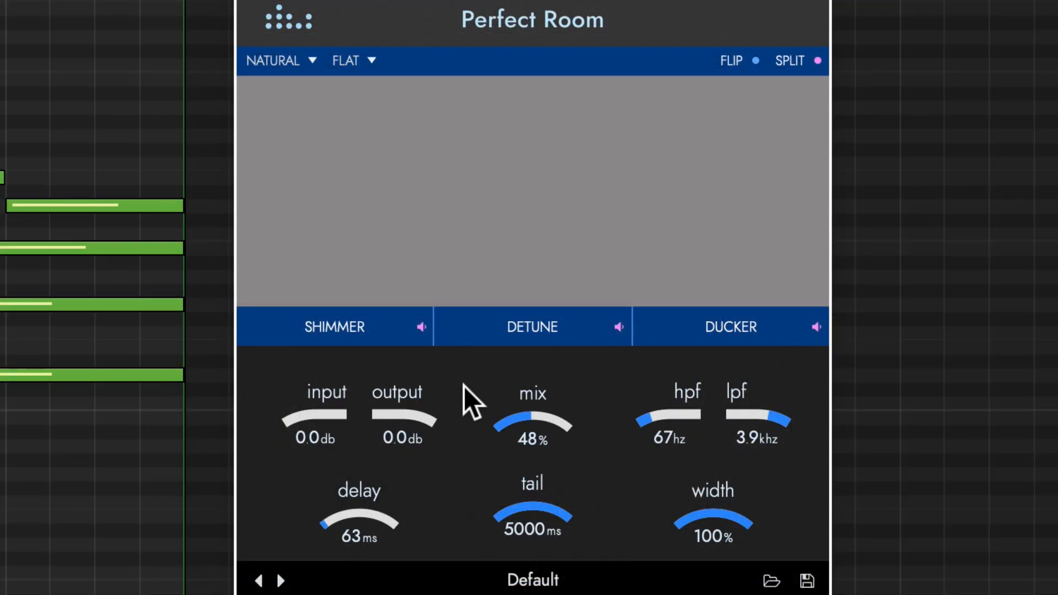
- Look through the Shimmer, Detune and Ducker settings of the piano reverb
{"action": "left_click", "coordinate": [395, 336]}
{"action": "left_click", "coordinate": [468, 330]}
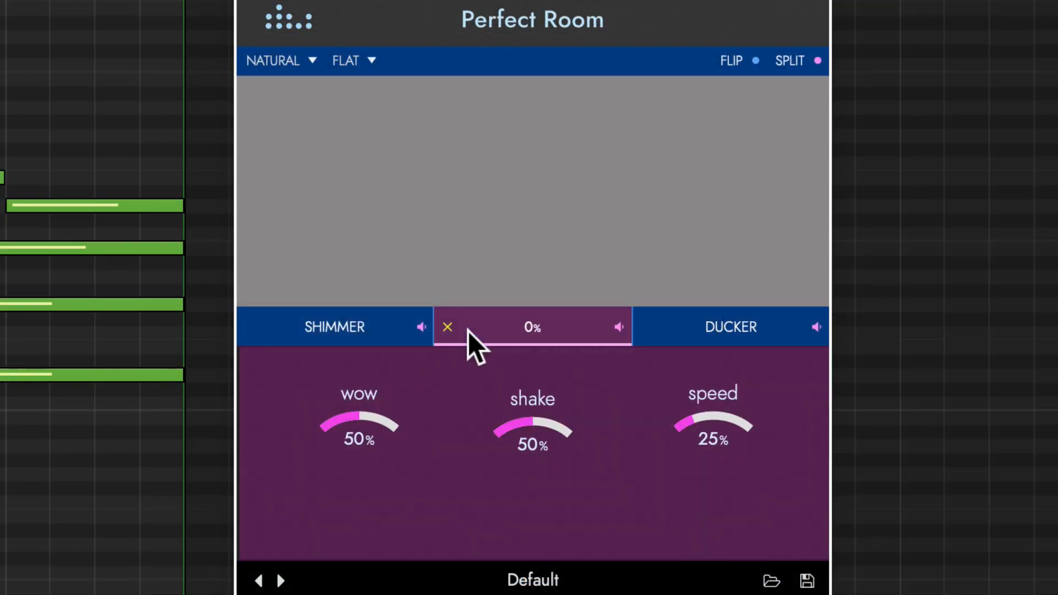
{"action": "left_click", "coordinate": [702, 322]}
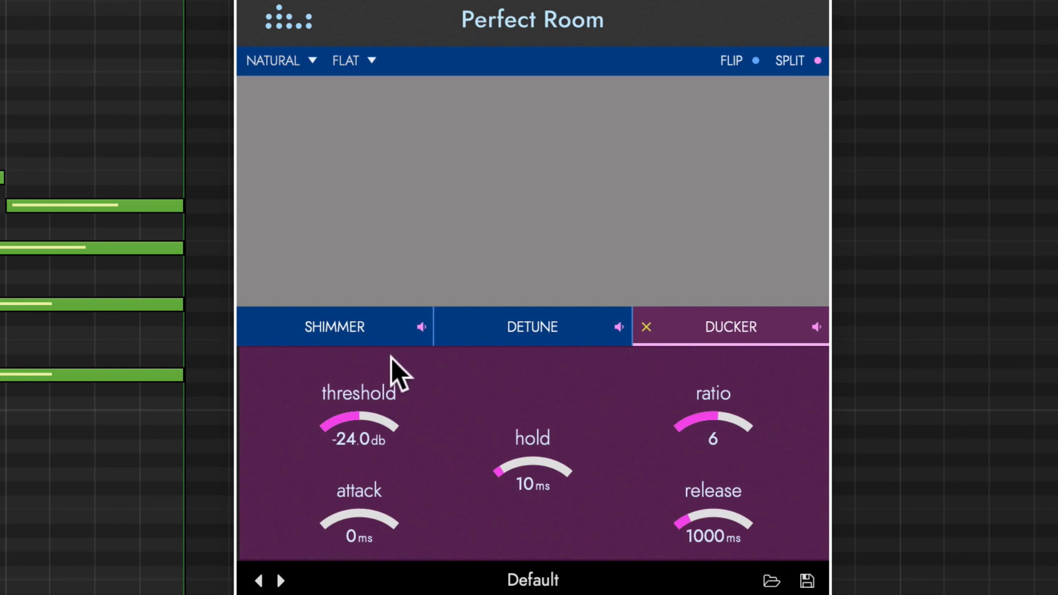
- Play the piano and raise its reverb's Shimmer amount to about two thirds
{"action": "left_click", "coordinate": [386, 337]}
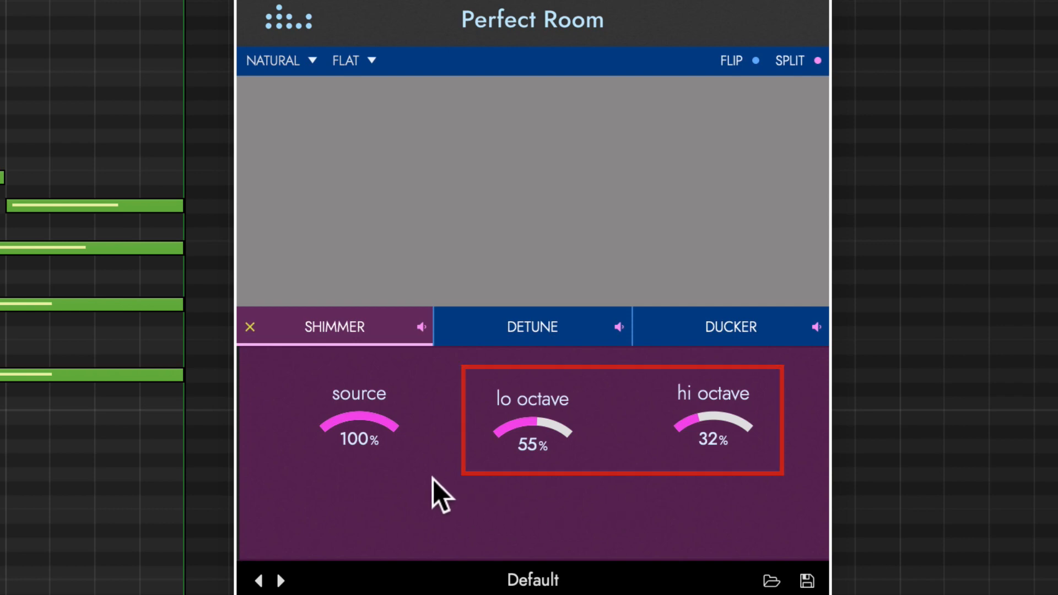
{"action": "key", "text": "space"}
{"action": "left_click_drag", "start_coordinate": [388, 335], "coordinate": [395, 262]}
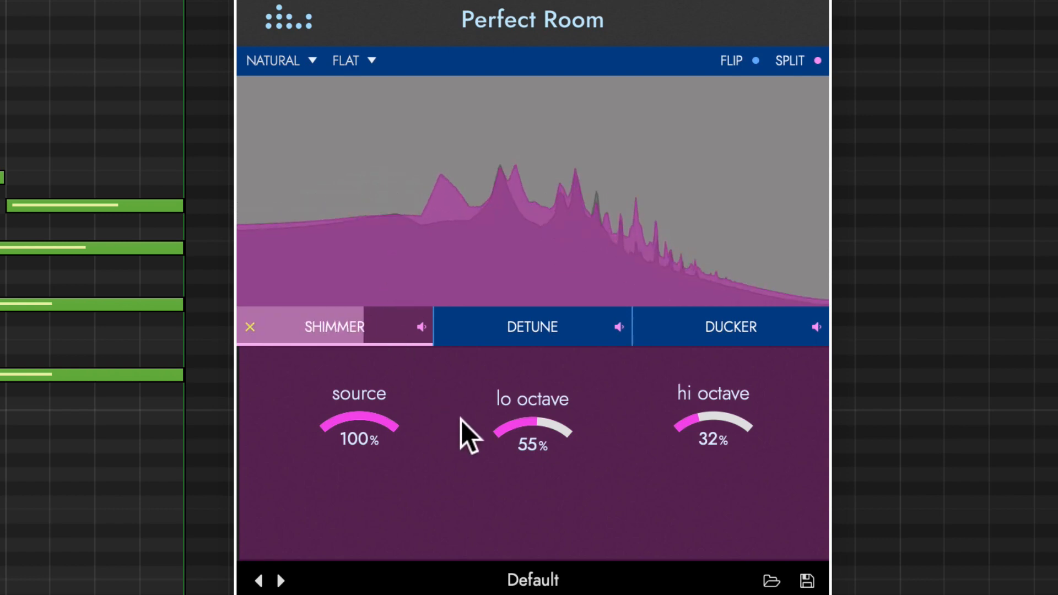
- Set the Shimmer's low octave to 63%, high octave to 41% and source to 75%
{"action": "scroll", "coordinate": [517, 425], "scroll_direction": "down", "scroll_amount": 5}
{"action": "left_click_drag", "start_coordinate": [692, 403], "coordinate": [650, 435]}
{"action": "left_click_drag", "start_coordinate": [565, 432], "coordinate": [586, 395]}
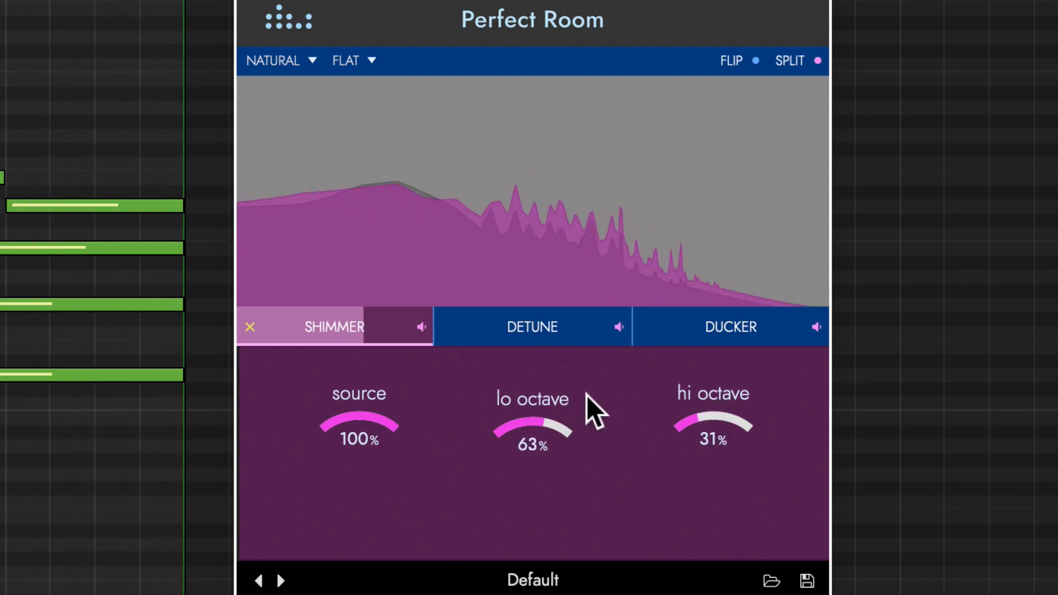
{"action": "left_click_drag", "start_coordinate": [700, 394], "coordinate": [706, 376]}
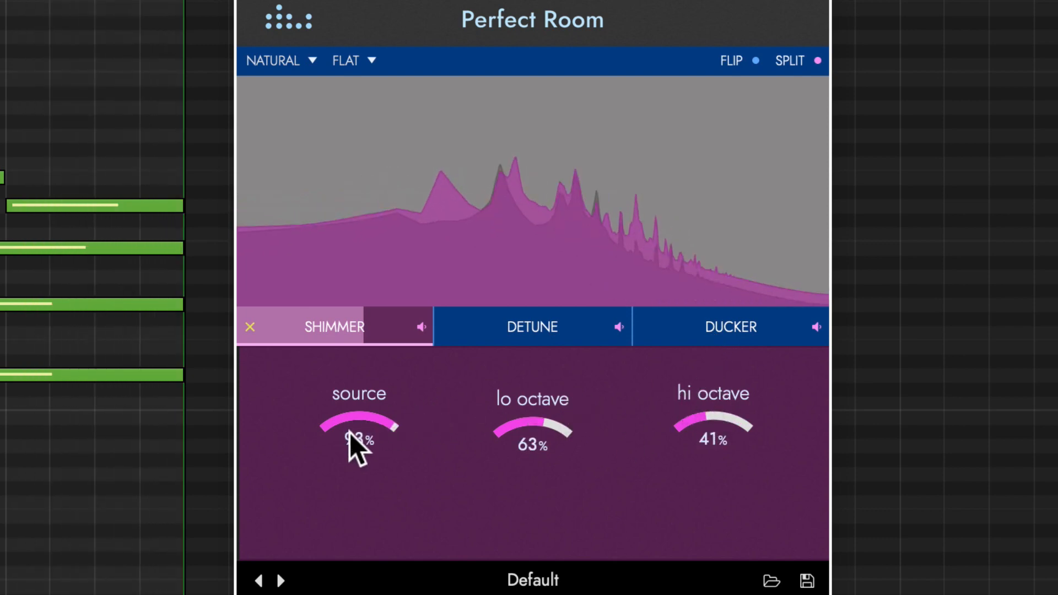
{"action": "left_click_drag", "start_coordinate": [350, 432], "coordinate": [393, 458]}
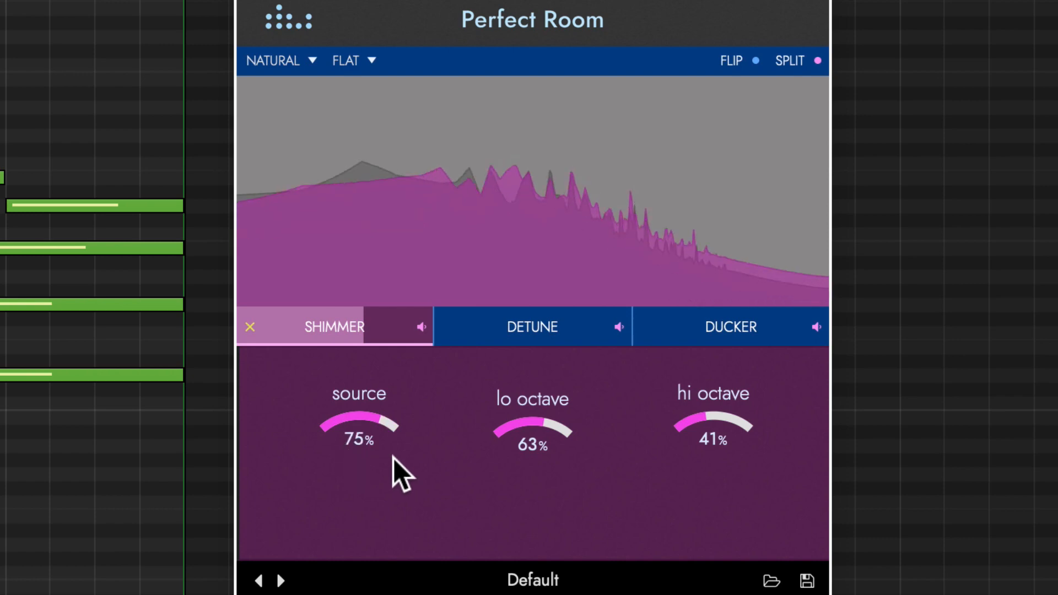
- Sweep the piano reverb's mix to 100% and back down to 64%, and set its low-pass filter to 2.9 kHz
{"action": "left_click", "coordinate": [385, 334]}
{"action": "left_click_drag", "start_coordinate": [525, 413], "coordinate": [542, 319]}
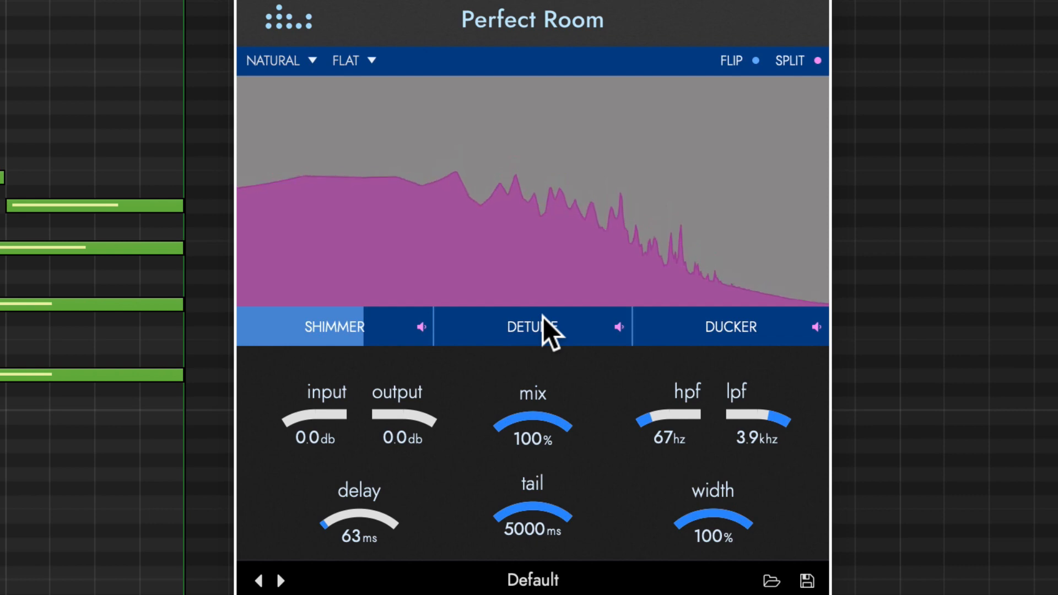
{"action": "left_click_drag", "start_coordinate": [545, 319], "coordinate": [556, 389]}
{"action": "mouse_move", "coordinate": [774, 421]}
{"action": "left_mouse_down"}
{"action": "mouse_move", "coordinate": [768, 431]}
{"action": "mouse_move", "coordinate": [768, 389]}
{"action": "mouse_move", "coordinate": [772, 408]}
{"action": "left_mouse_up"}
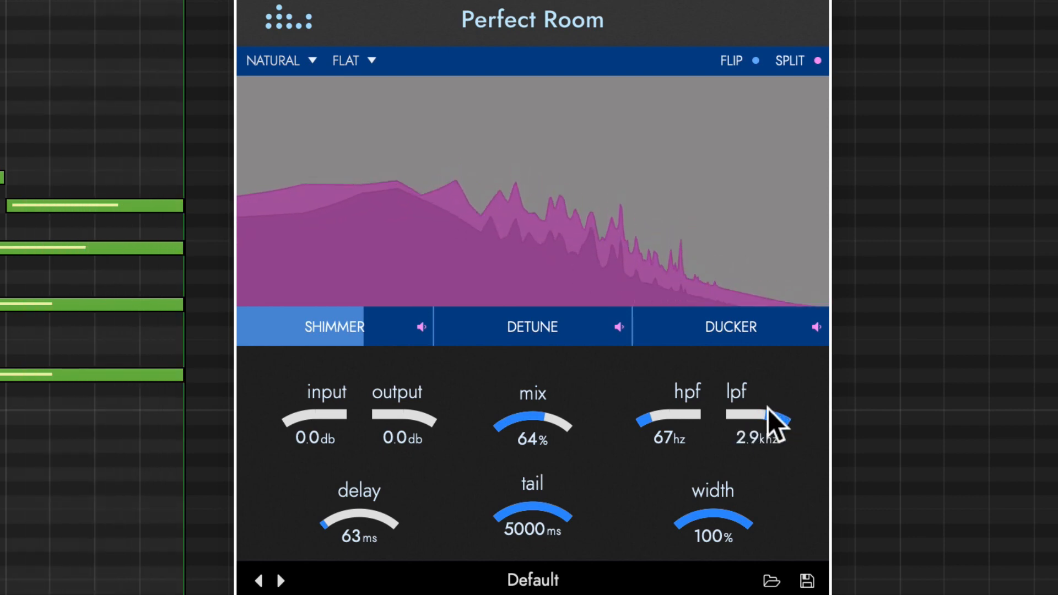
{"action": "left_click_drag", "start_coordinate": [553, 412], "coordinate": [547, 427]}
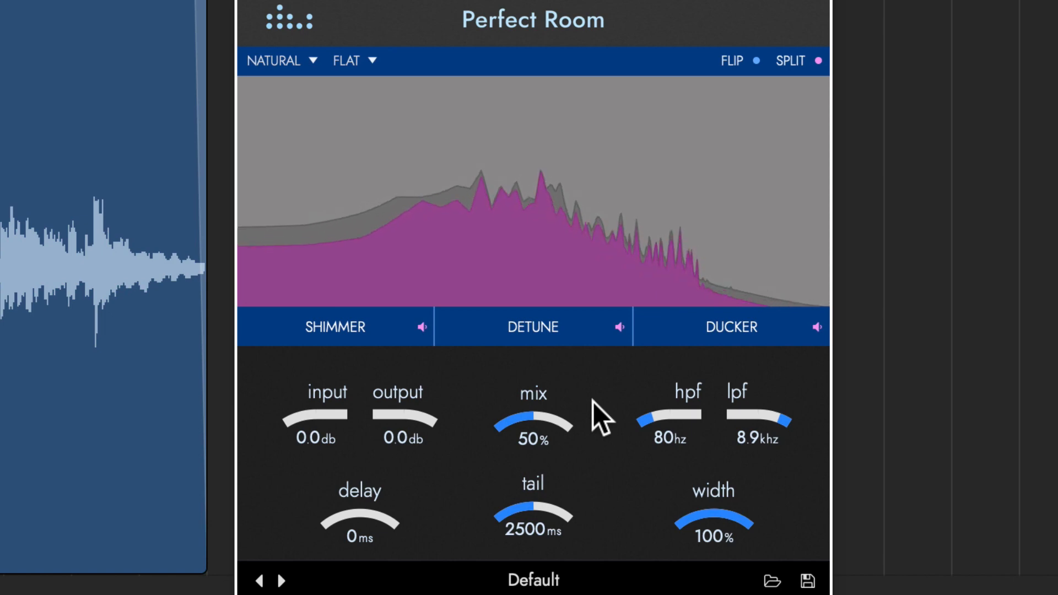
- Raise the guitar reverb's Detune amount to about half and adjust its wow, shake and speed
{"action": "left_click", "coordinate": [582, 335]}
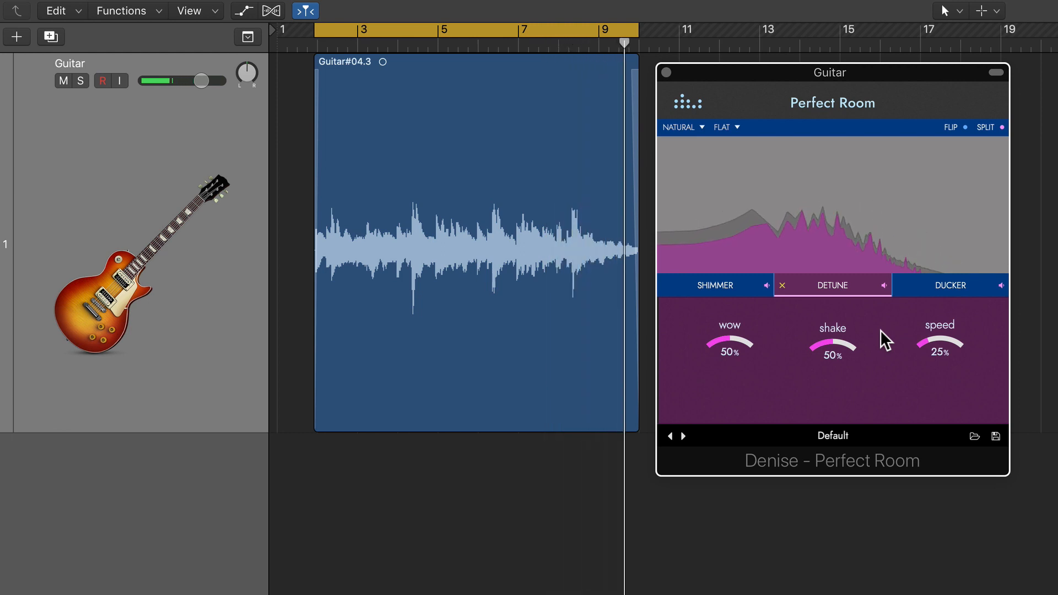
{"action": "left_click_drag", "start_coordinate": [865, 284], "coordinate": [868, 248]}
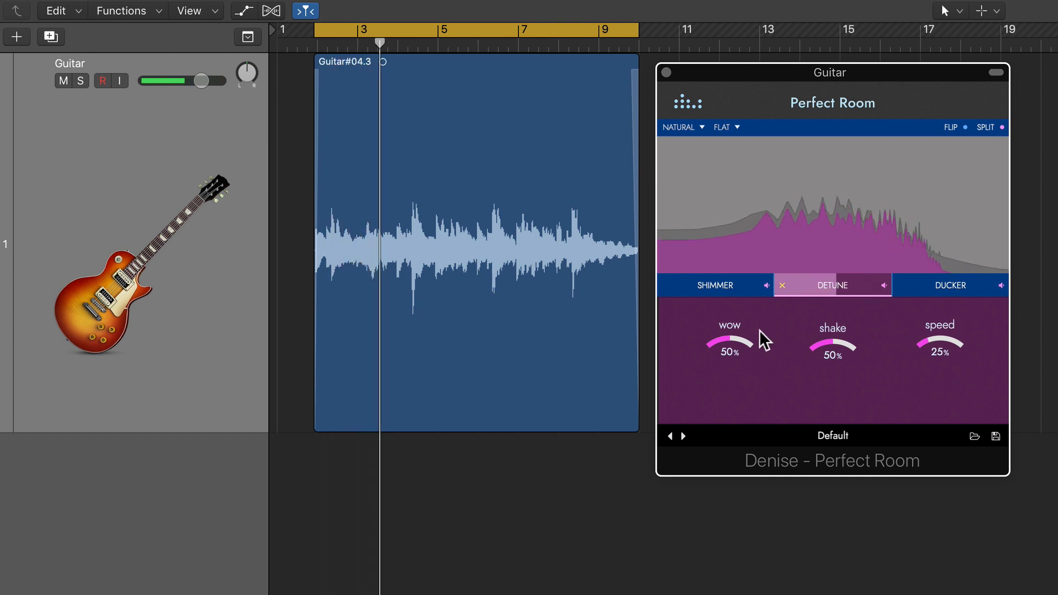
{"action": "left_click_drag", "start_coordinate": [759, 330], "coordinate": [844, 310]}
{"action": "mouse_move", "coordinate": [947, 331]}
{"action": "left_mouse_down"}
{"action": "mouse_move", "coordinate": [957, 290]}
{"action": "mouse_move", "coordinate": [949, 329]}
{"action": "left_mouse_up"}
{"action": "left_click_drag", "start_coordinate": [849, 339], "coordinate": [828, 364]}
{"action": "mouse_move", "coordinate": [732, 345]}
{"action": "left_mouse_down"}
{"action": "mouse_move", "coordinate": [727, 363]}
{"action": "mouse_move", "coordinate": [736, 356]}
{"action": "left_mouse_up"}
- Return to the guitar reverb's main controls, lower the mix to 35% and adjust the low-pass filter
{"action": "left_click", "coordinate": [860, 284]}
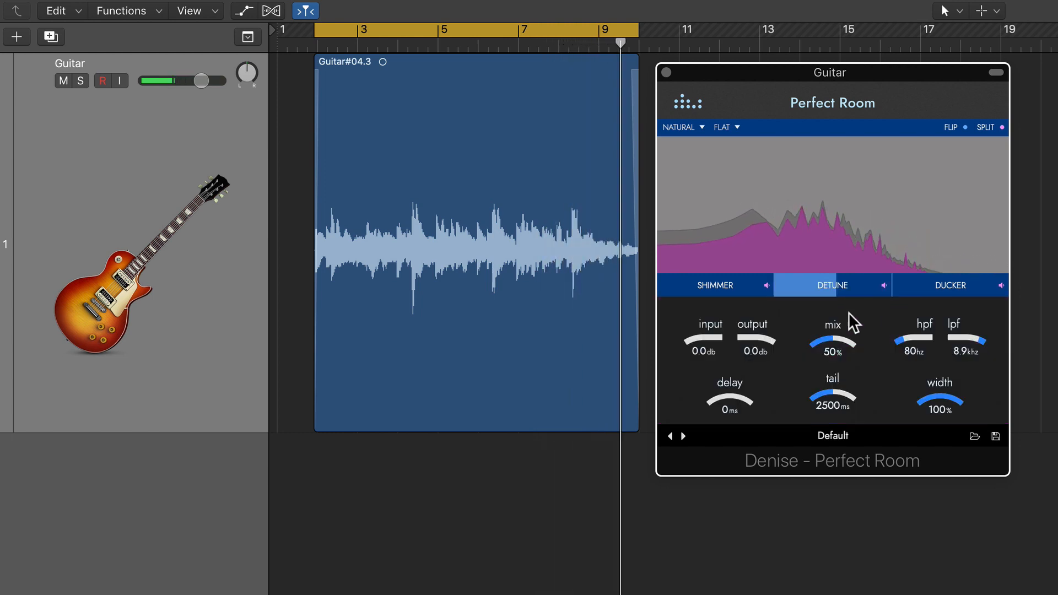
{"action": "mouse_move", "coordinate": [833, 343]}
{"action": "left_mouse_down"}
{"action": "mouse_move", "coordinate": [859, 300]}
{"action": "mouse_move", "coordinate": [848, 345]}
{"action": "left_mouse_up"}
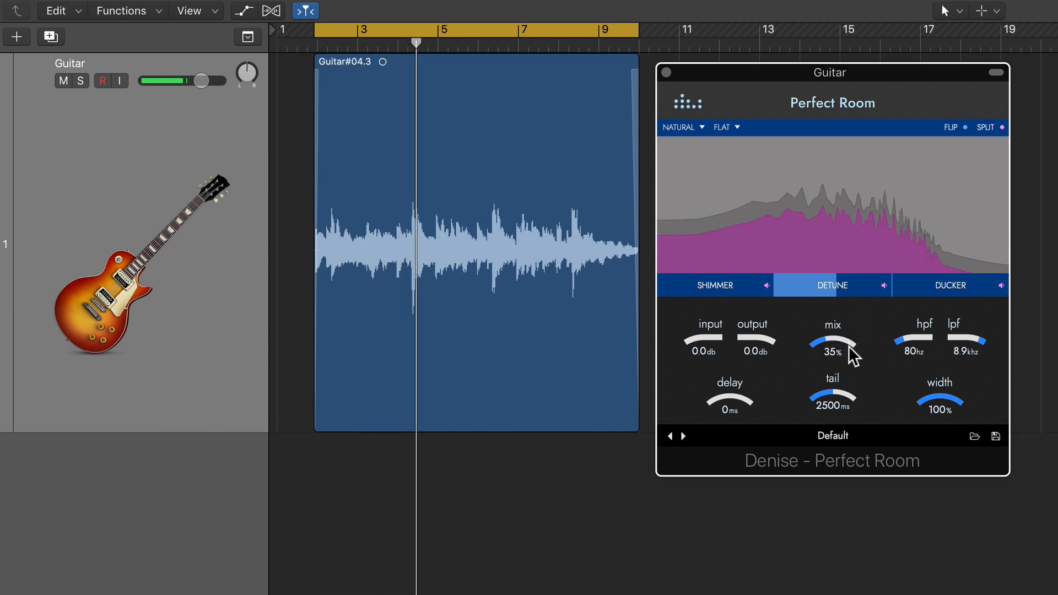
{"action": "left_click_drag", "start_coordinate": [946, 331], "coordinate": [963, 349]}
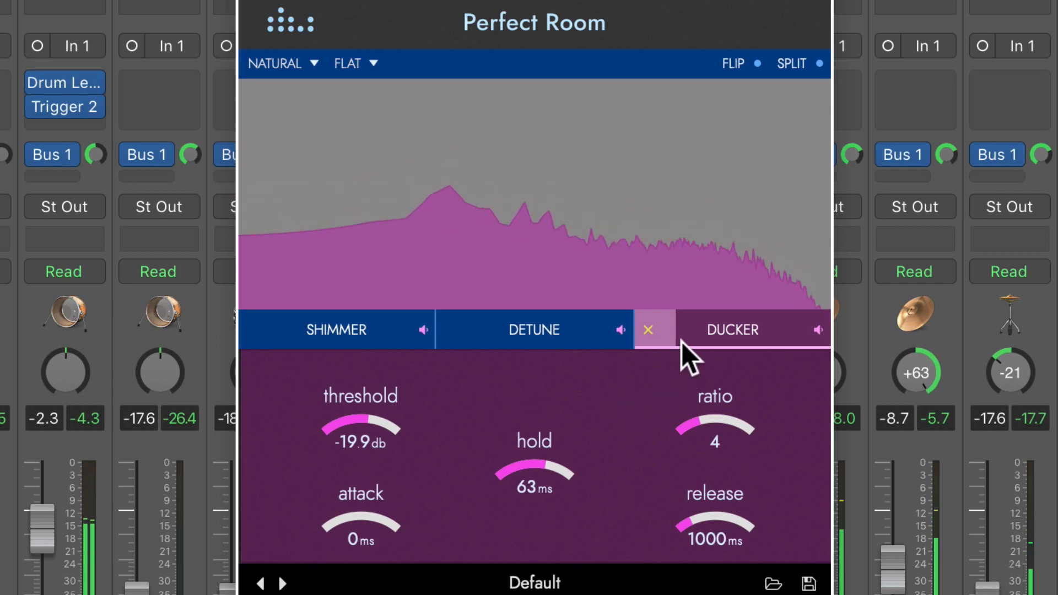
- Raise the Ducker amount on the drum reverb and adjust its threshold and ratio
{"action": "left_click_drag", "start_coordinate": [683, 342], "coordinate": [693, 282]}
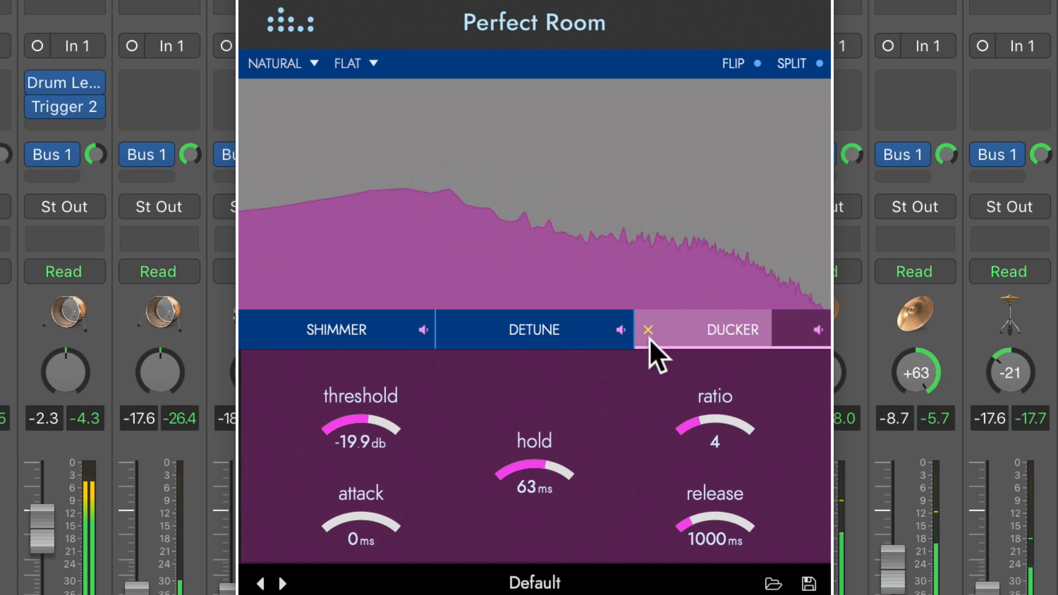
{"action": "left_click_drag", "start_coordinate": [358, 420], "coordinate": [419, 461]}
{"action": "left_click_drag", "start_coordinate": [705, 412], "coordinate": [723, 361]}
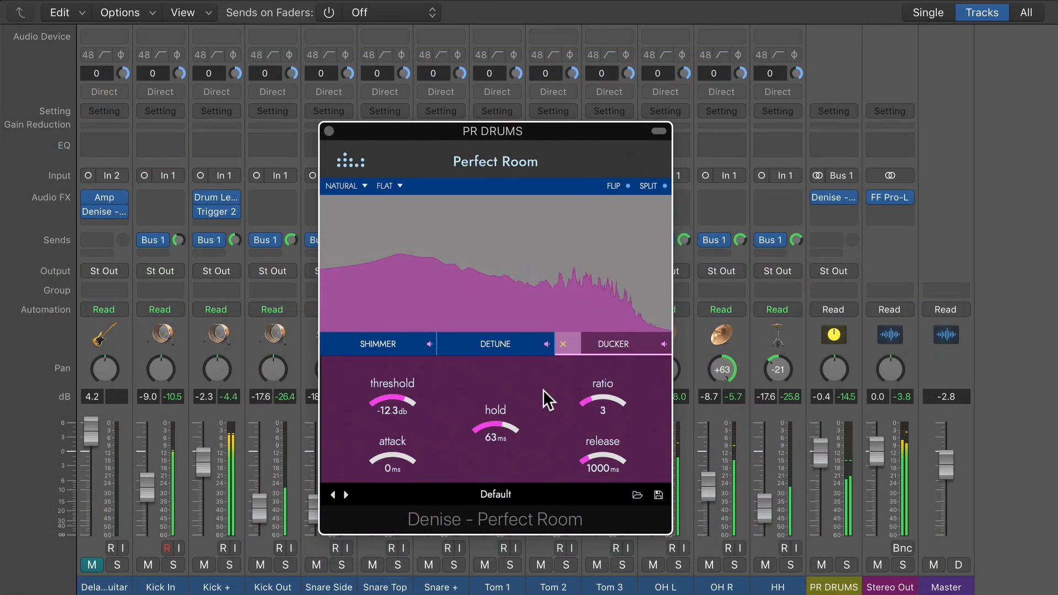
- With the PR DRUMS channel soloed, increase its Ducker amount and set the ducking ratio to 8
{"action": "left_click", "coordinate": [847, 565]}
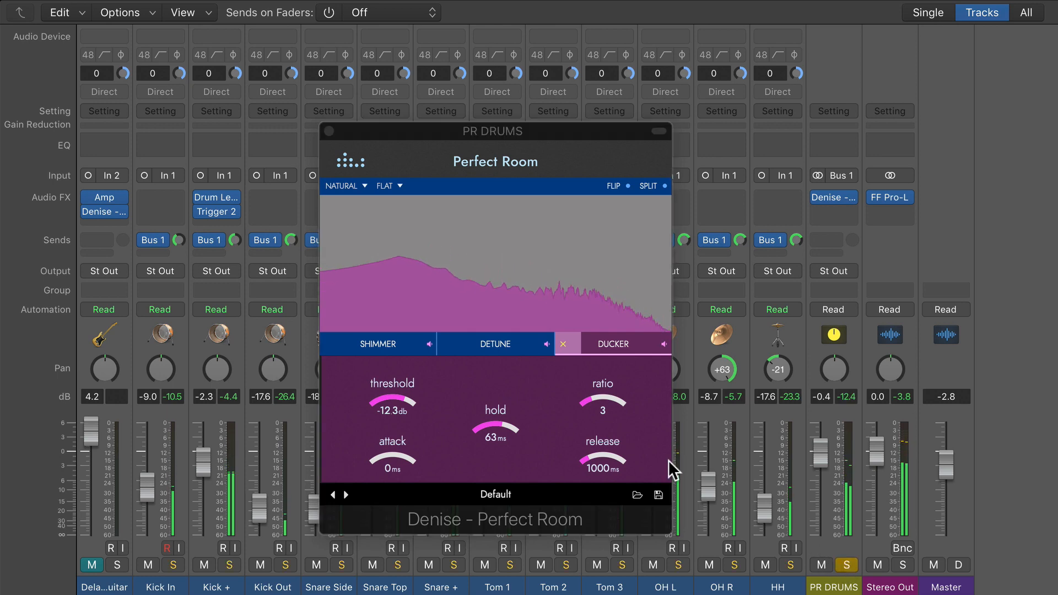
{"action": "left_click", "coordinate": [560, 392]}
{"action": "mouse_move", "coordinate": [580, 333]}
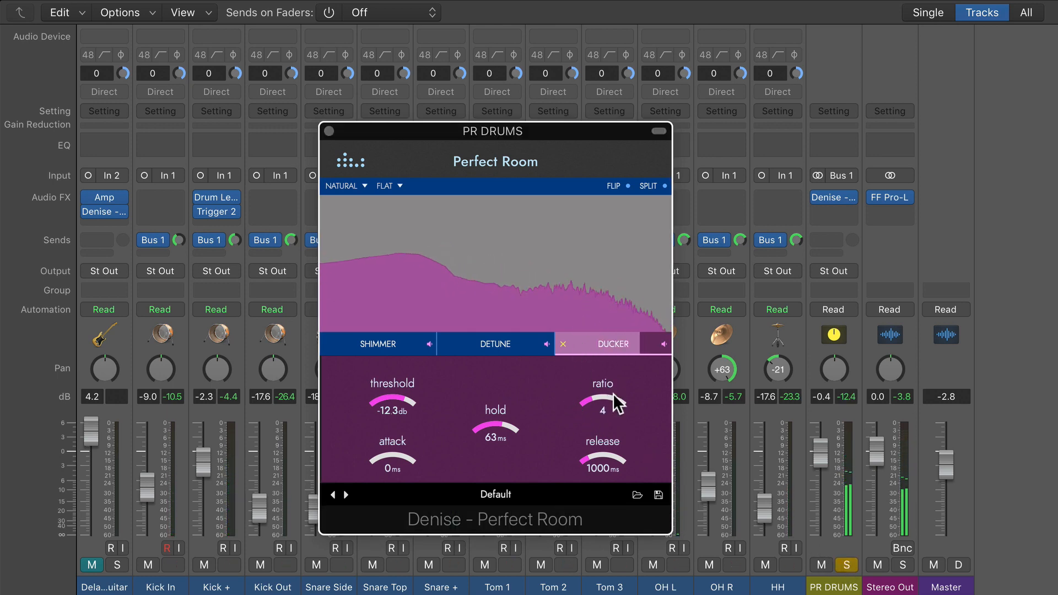
{"action": "left_click_drag", "start_coordinate": [612, 394], "coordinate": [625, 356]}
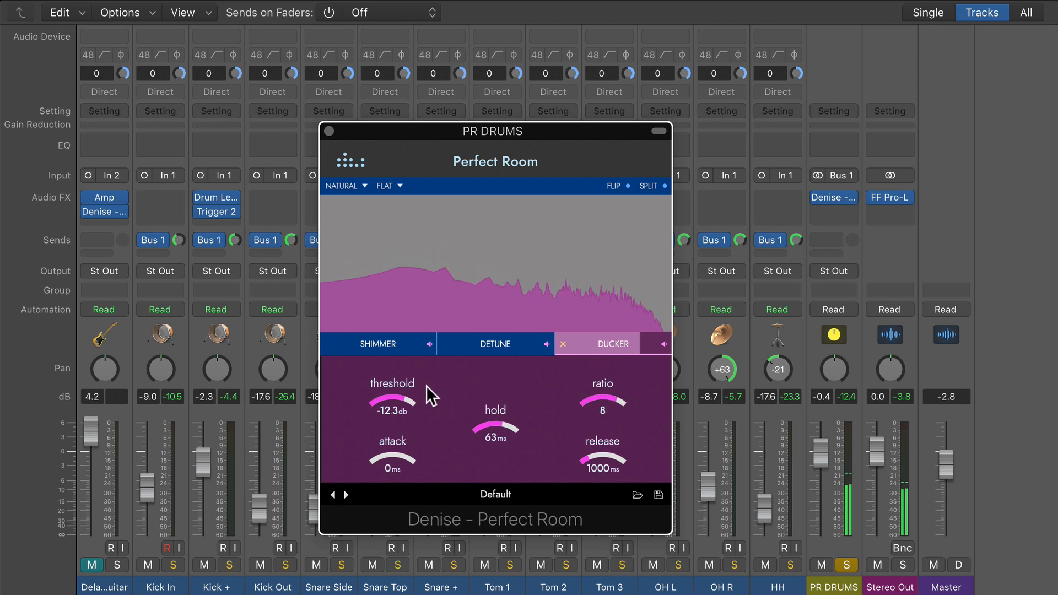
- Lower the PR DRUMS Ducker threshold to -29.2 dB, unsolo the channel and return to the reverb's main controls
{"action": "left_click_drag", "start_coordinate": [398, 391], "coordinate": [397, 418]}
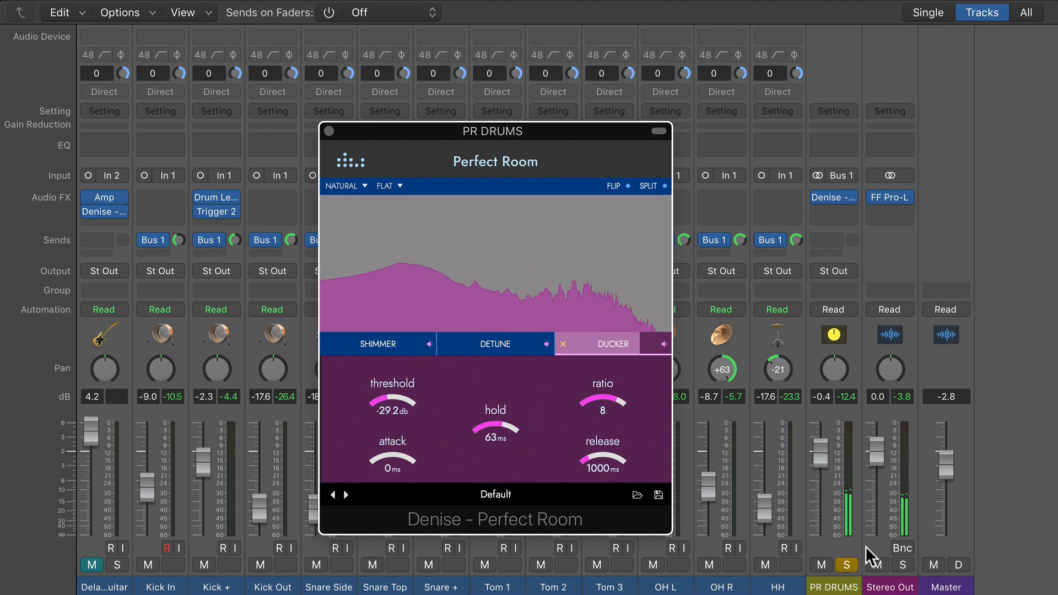
{"action": "left_click", "coordinate": [847, 565]}
{"action": "left_click", "coordinate": [574, 343]}
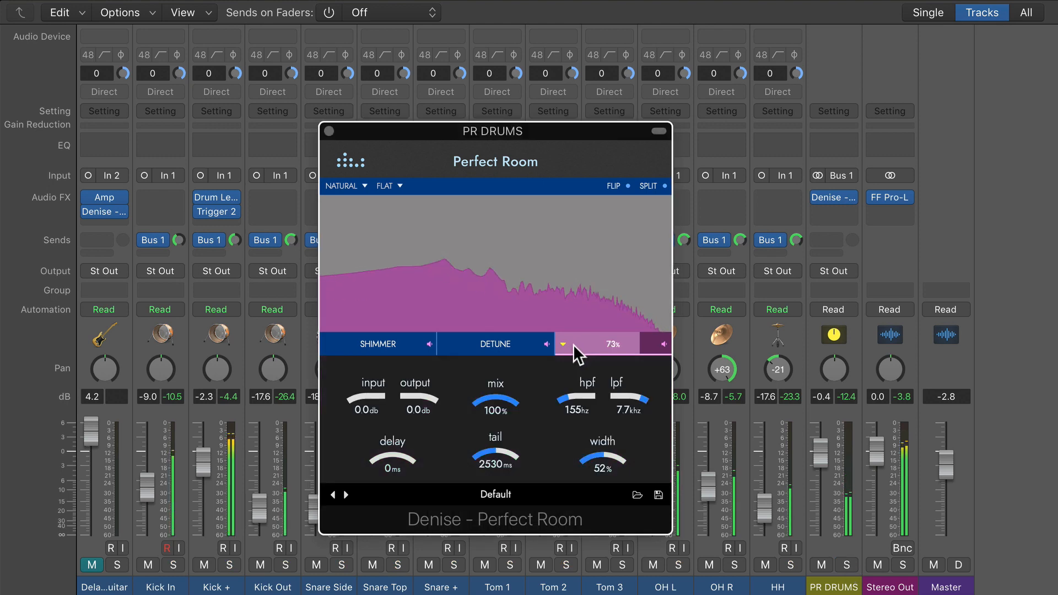
- Shorten the drum reverb tail to 1917 ms, and lengthen it to 2975 ms for comparison
{"action": "left_click_drag", "start_coordinate": [513, 441], "coordinate": [499, 451]}
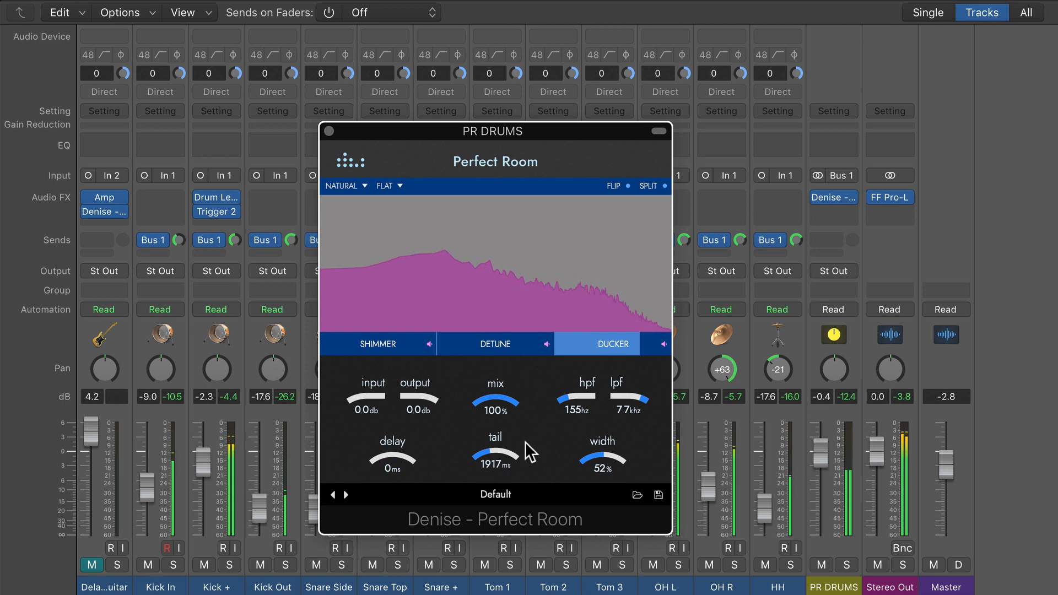
{"action": "scroll", "coordinate": [502, 435], "scroll_direction": "up", "scroll_amount": 2}
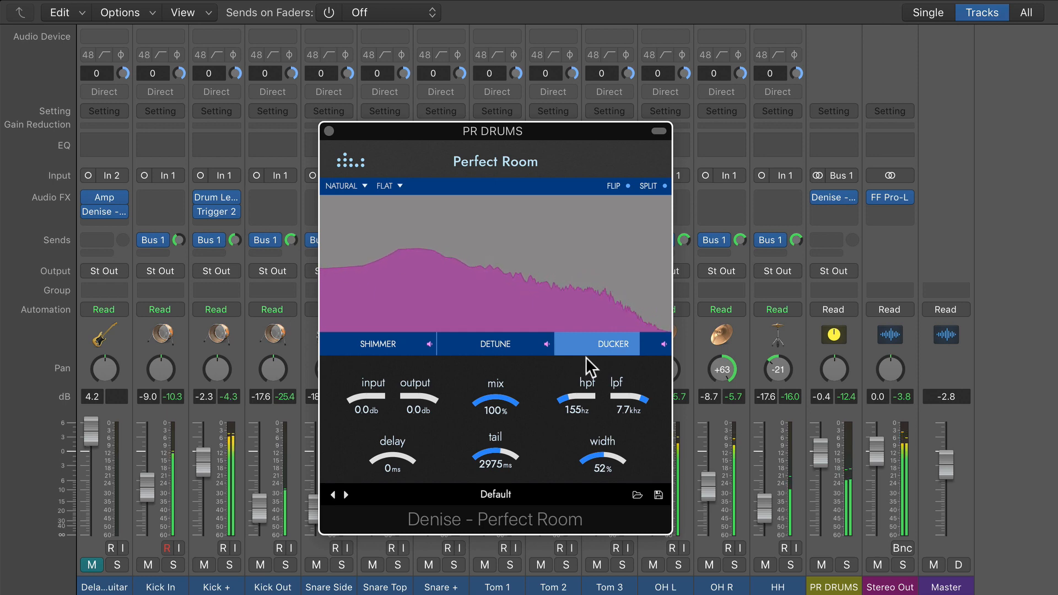
{"action": "left_click", "coordinate": [577, 345]}
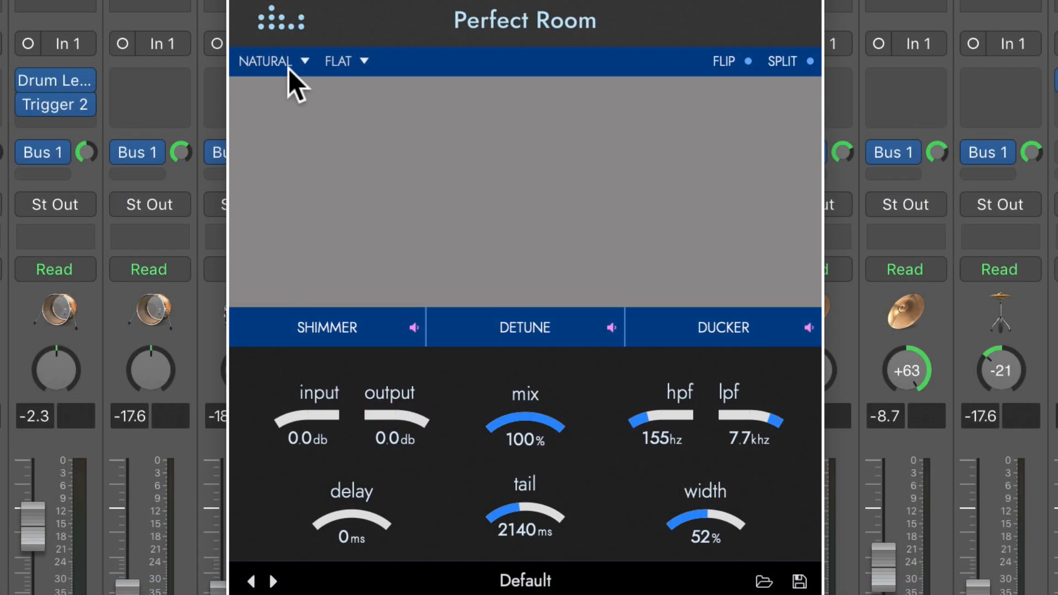
- Audition the drum reverb's Natural and Triangle shapes, shortening the tail to 1249 ms with Triangle selected
{"action": "left_click", "coordinate": [356, 184]}
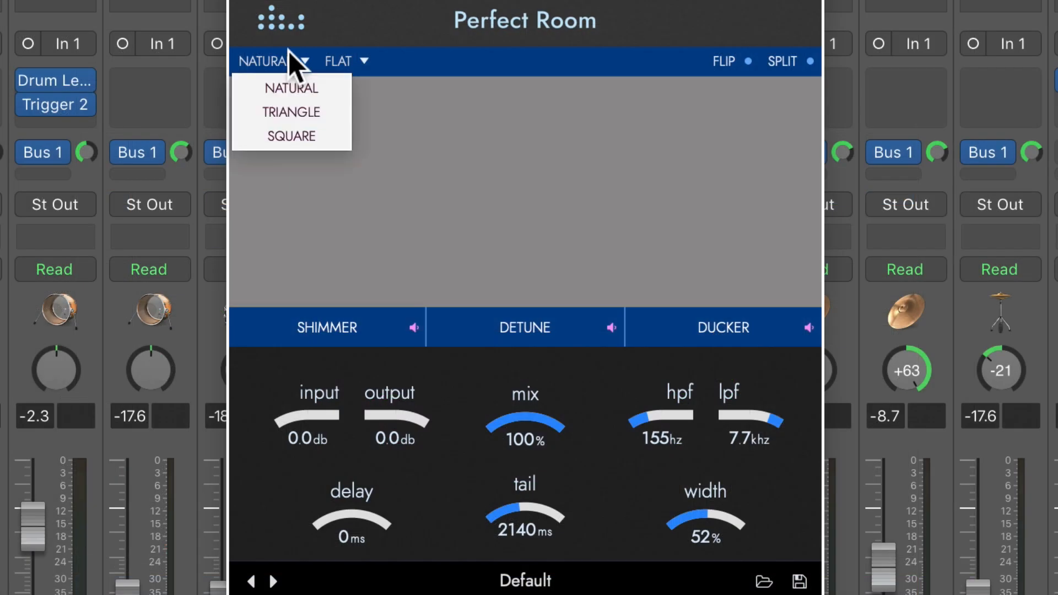
{"action": "left_click", "coordinate": [334, 88]}
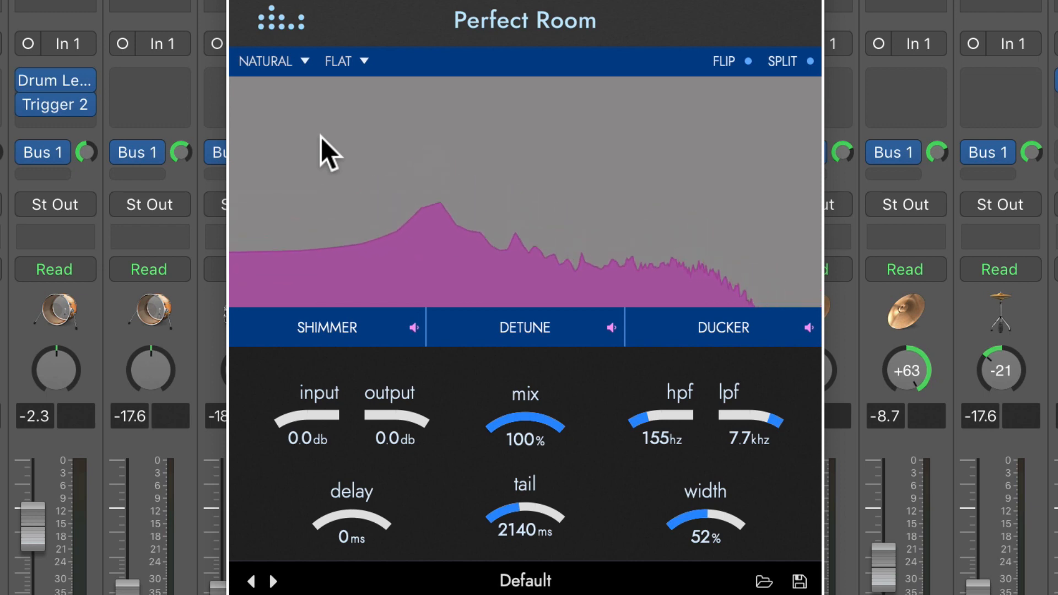
{"action": "left_click", "coordinate": [304, 61]}
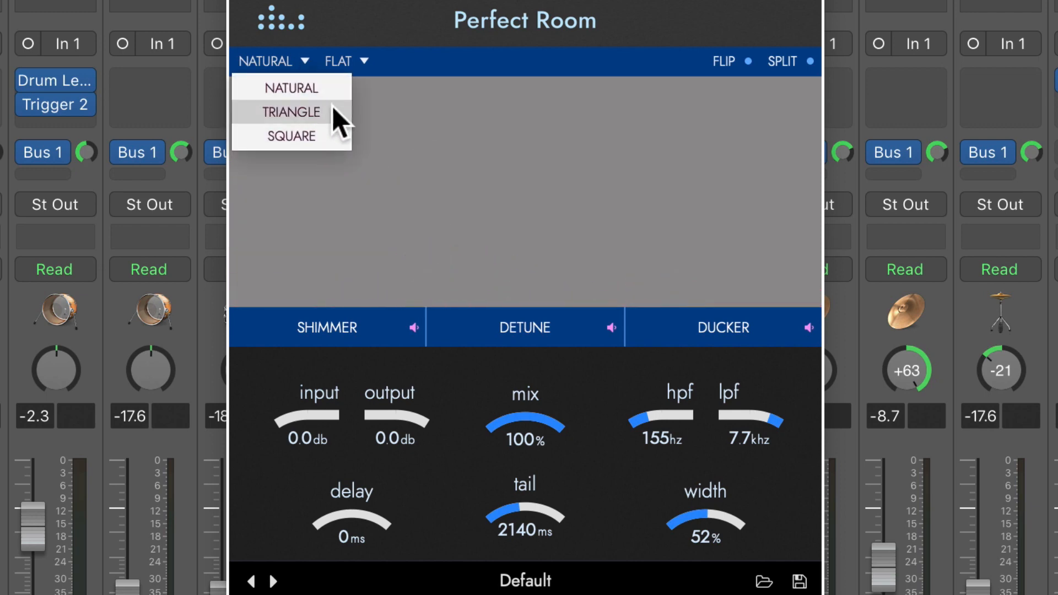
{"action": "left_click", "coordinate": [309, 112]}
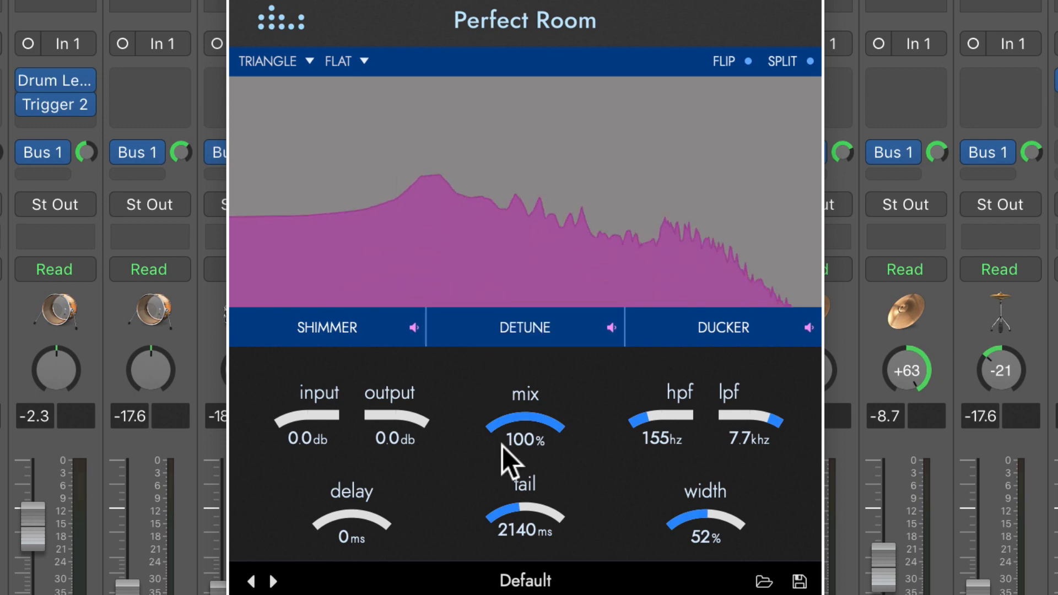
{"action": "left_click_drag", "start_coordinate": [513, 500], "coordinate": [517, 522]}
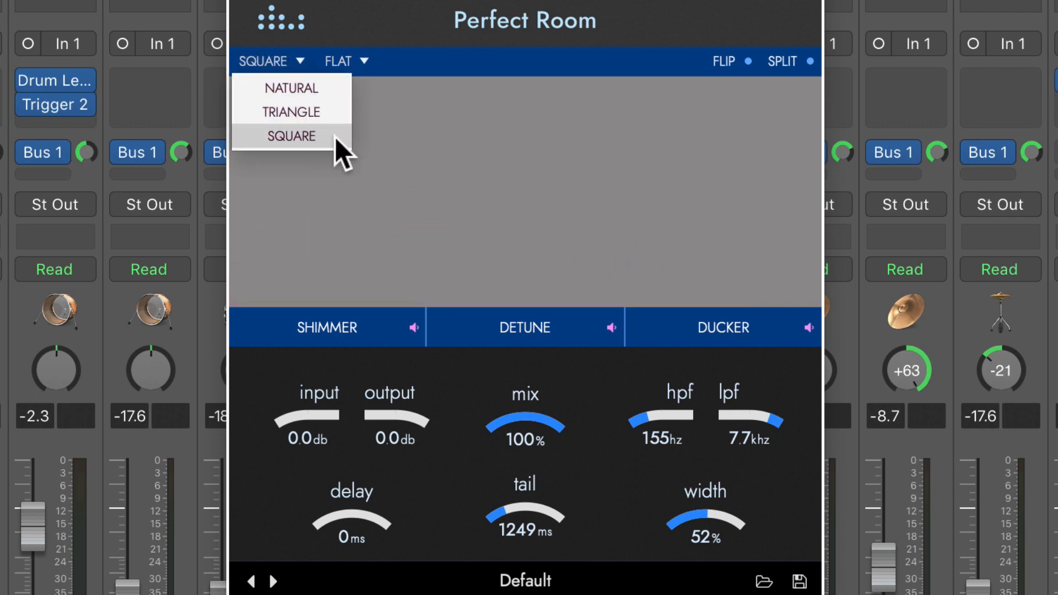
- Switch the drum reverb shape to Square and adjust its tail length
{"action": "left_click", "coordinate": [335, 138]}
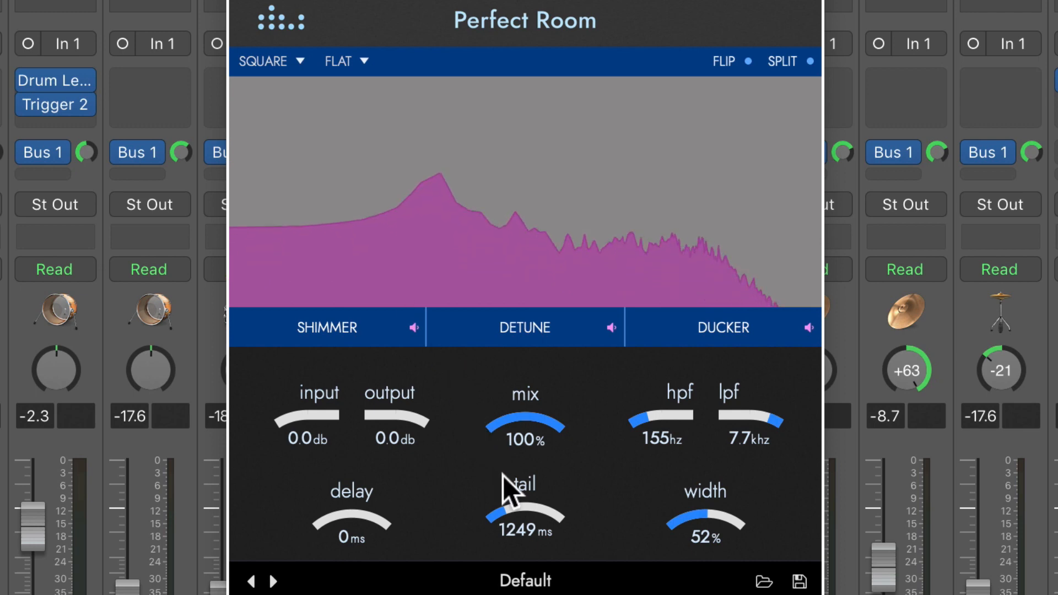
{"action": "left_click_drag", "start_coordinate": [530, 504], "coordinate": [531, 518]}
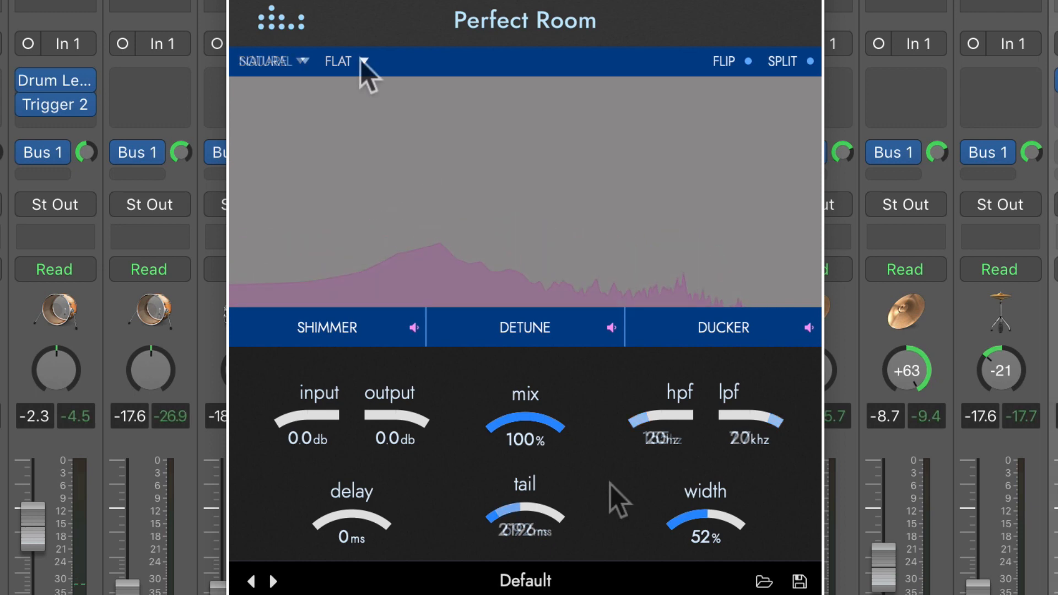
- Play the drums and compare the Bright XL and Bright tone settings on the reverb
{"action": "left_click", "coordinate": [361, 59]}
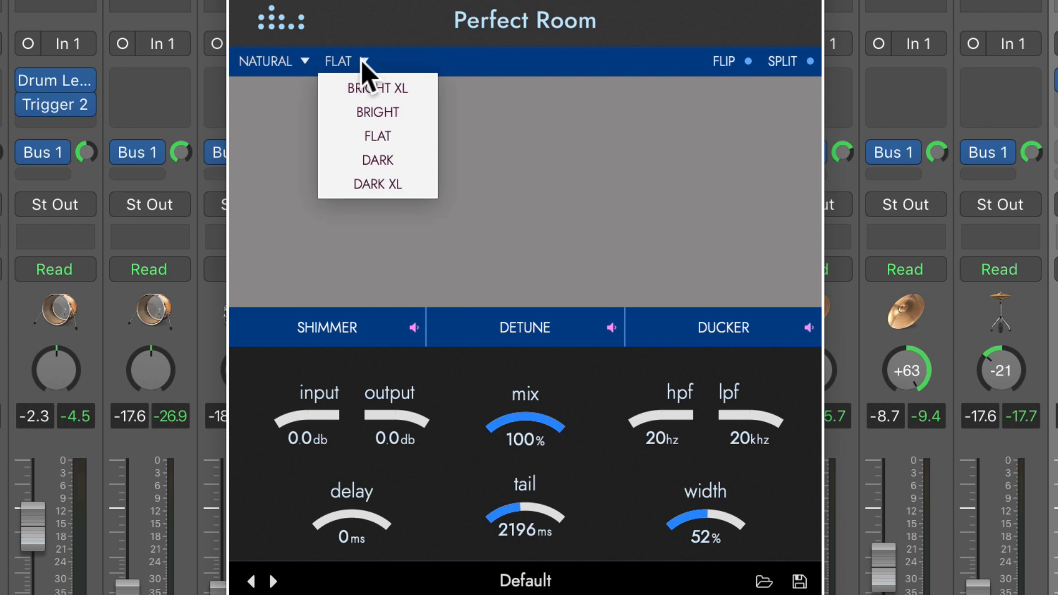
{"action": "left_click", "coordinate": [425, 82]}
{"action": "key", "text": "space"}
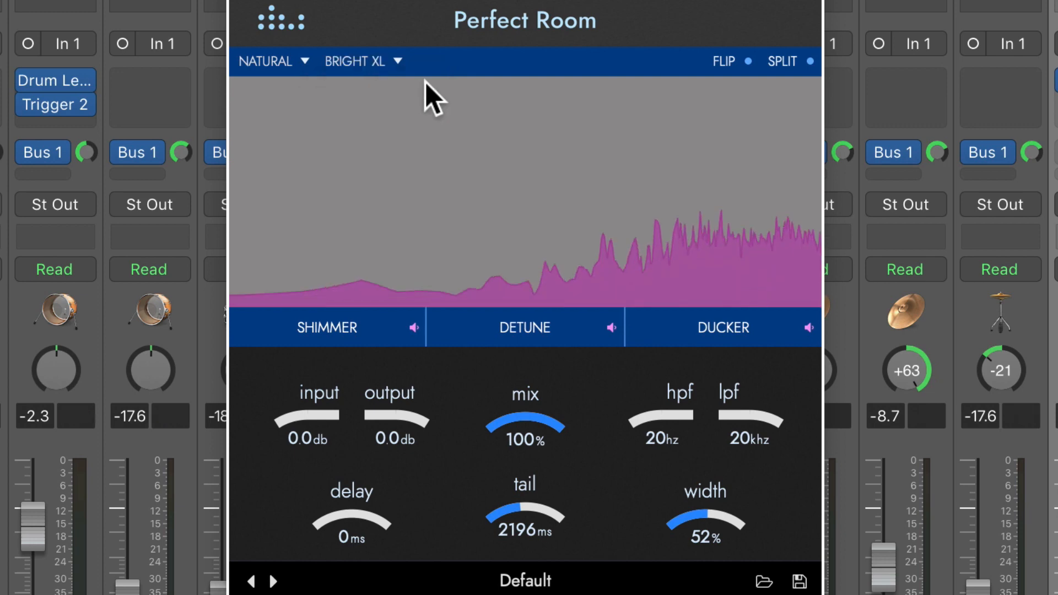
{"action": "left_click", "coordinate": [398, 59]}
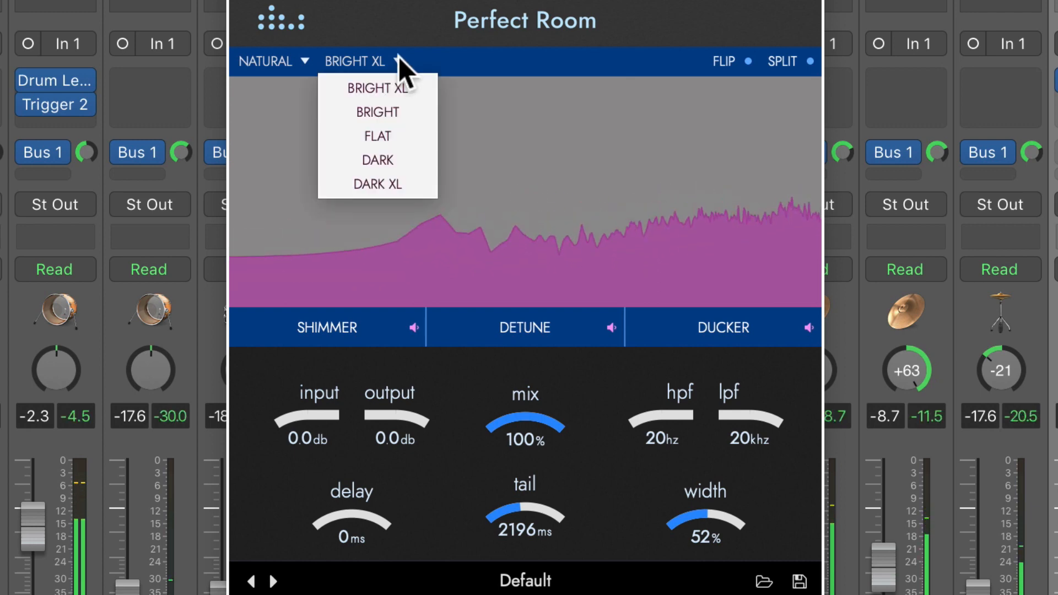
{"action": "left_click", "coordinate": [410, 110]}
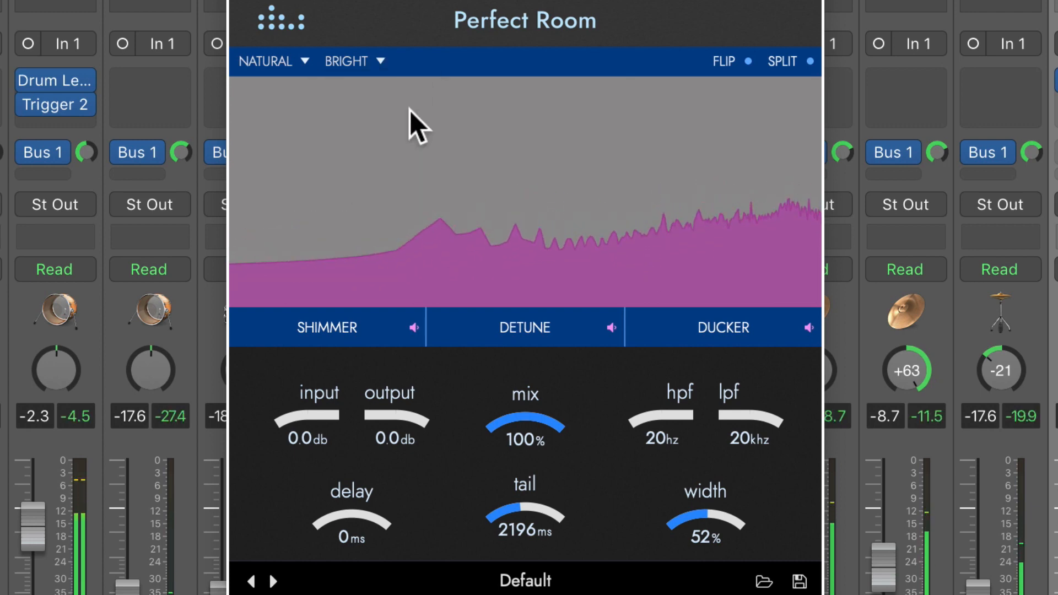
- Switch the drum reverb tone through Flat, Dark and Dark XL, and return it to Flat
{"action": "left_click", "coordinate": [379, 60]}
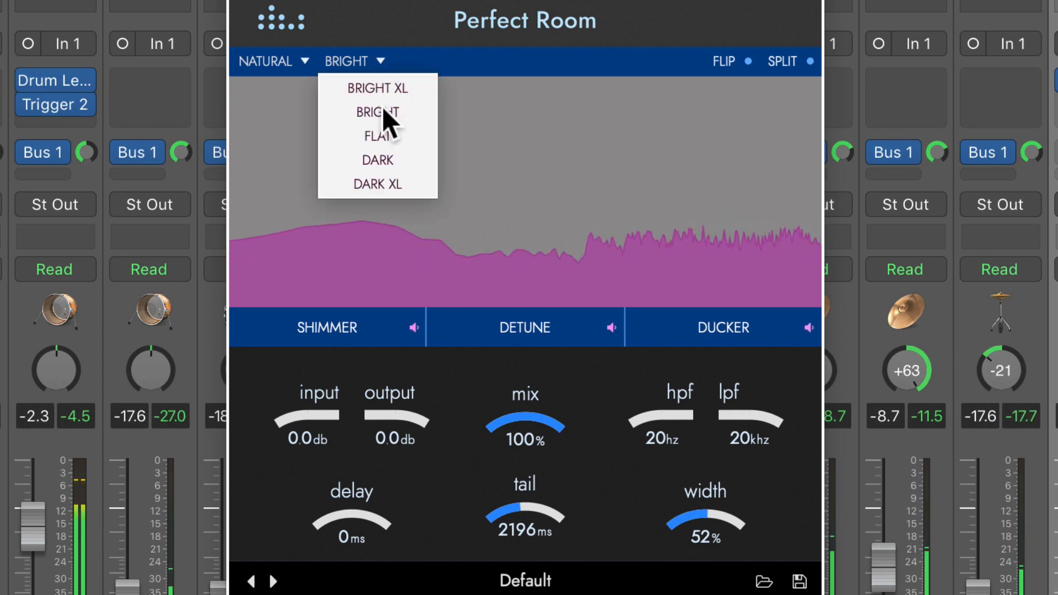
{"action": "left_click", "coordinate": [407, 132]}
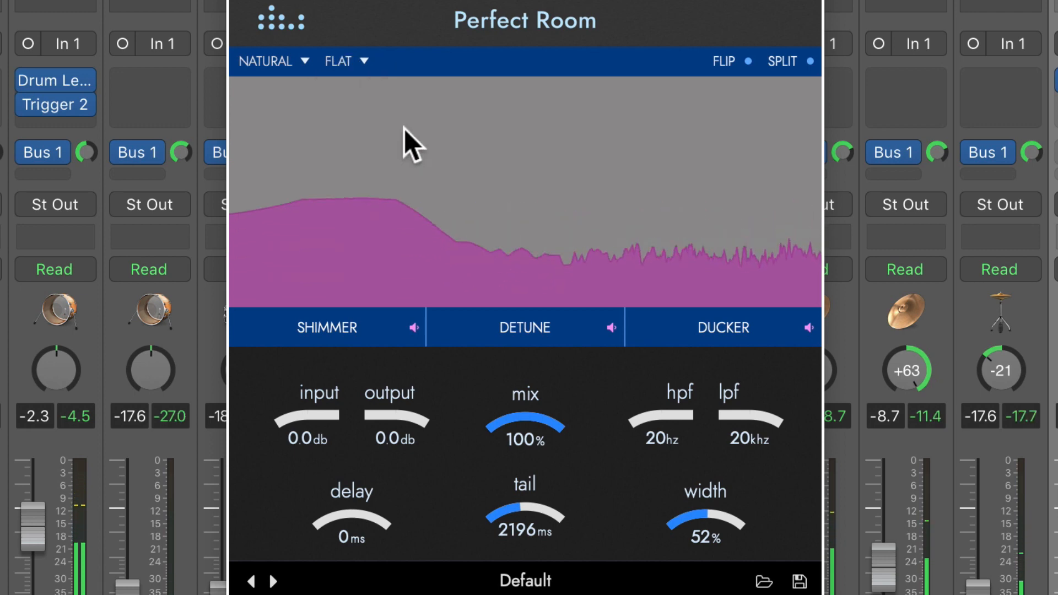
{"action": "left_click", "coordinate": [361, 64]}
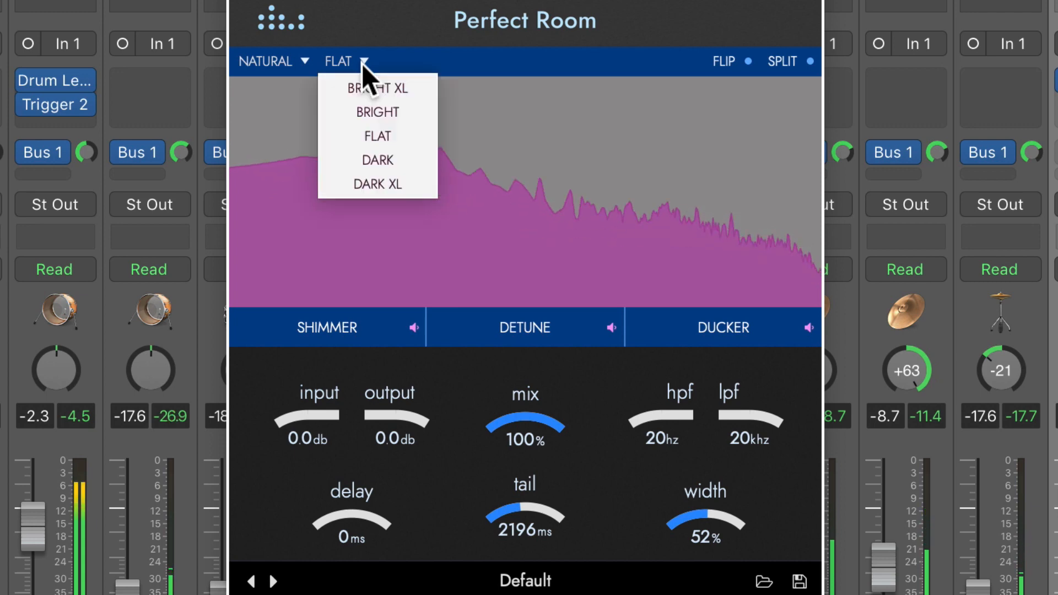
{"action": "left_click", "coordinate": [405, 162]}
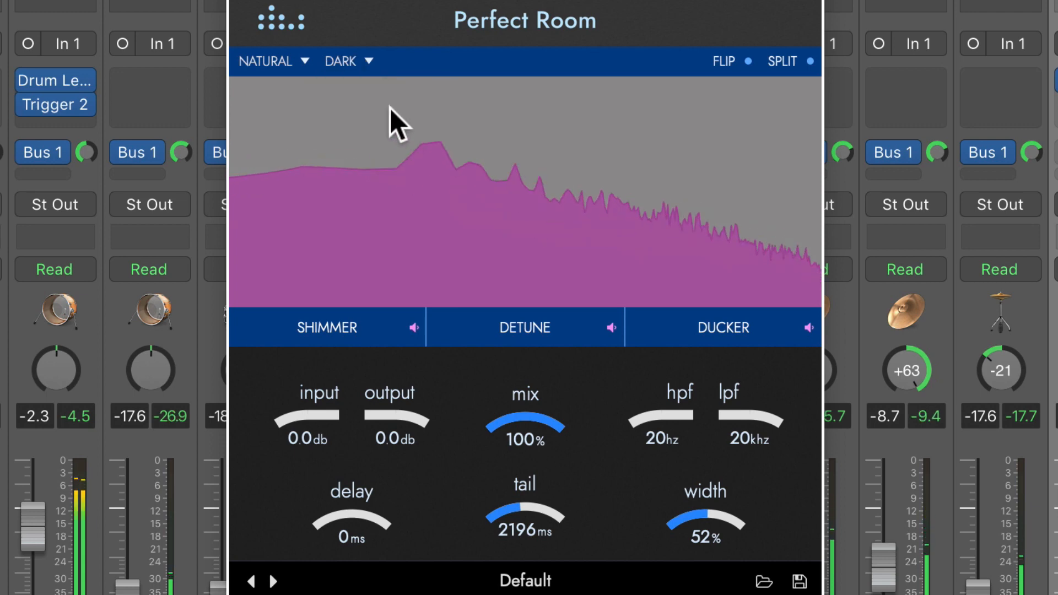
{"action": "left_click", "coordinate": [368, 61]}
{"action": "left_click", "coordinate": [412, 182]}
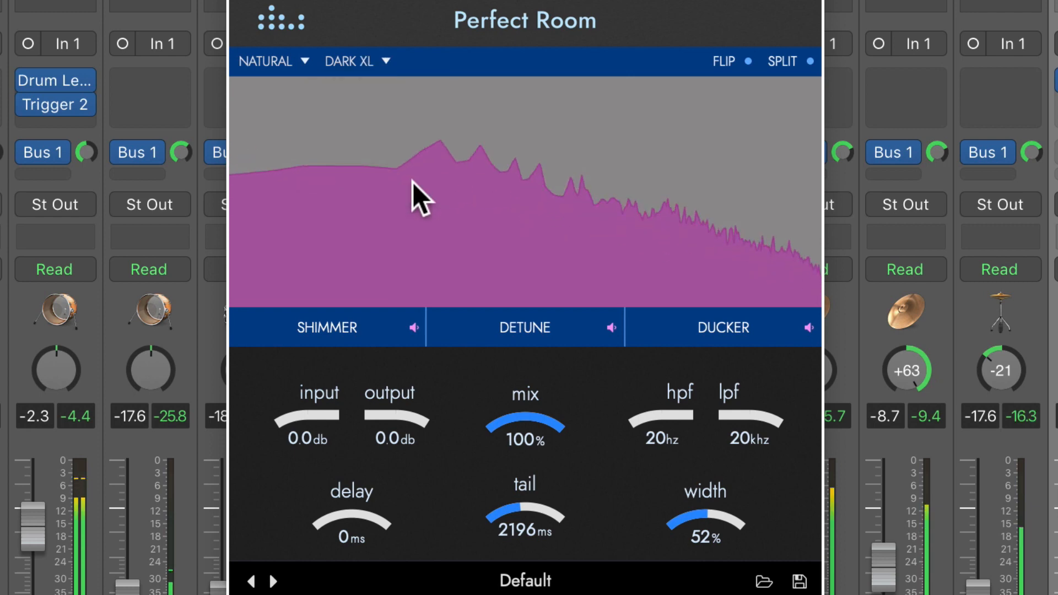
{"action": "left_click", "coordinate": [388, 61]}
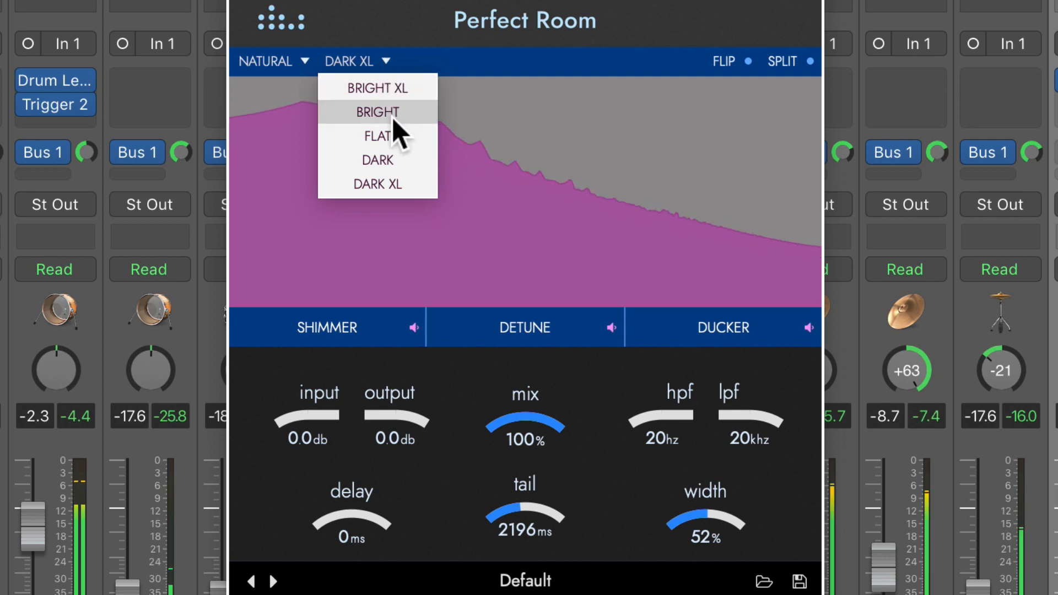
{"action": "left_click", "coordinate": [396, 132]}
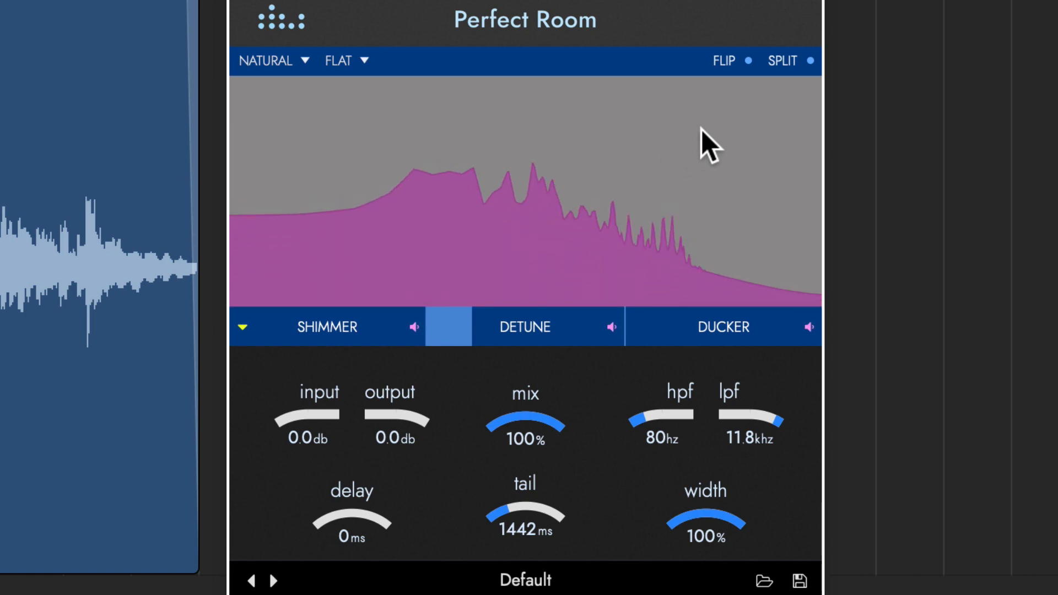
- Enable Flip on the 1442 ms reverb, try a 23% mix and restore the mix to 100%
{"action": "left_click", "coordinate": [725, 61]}
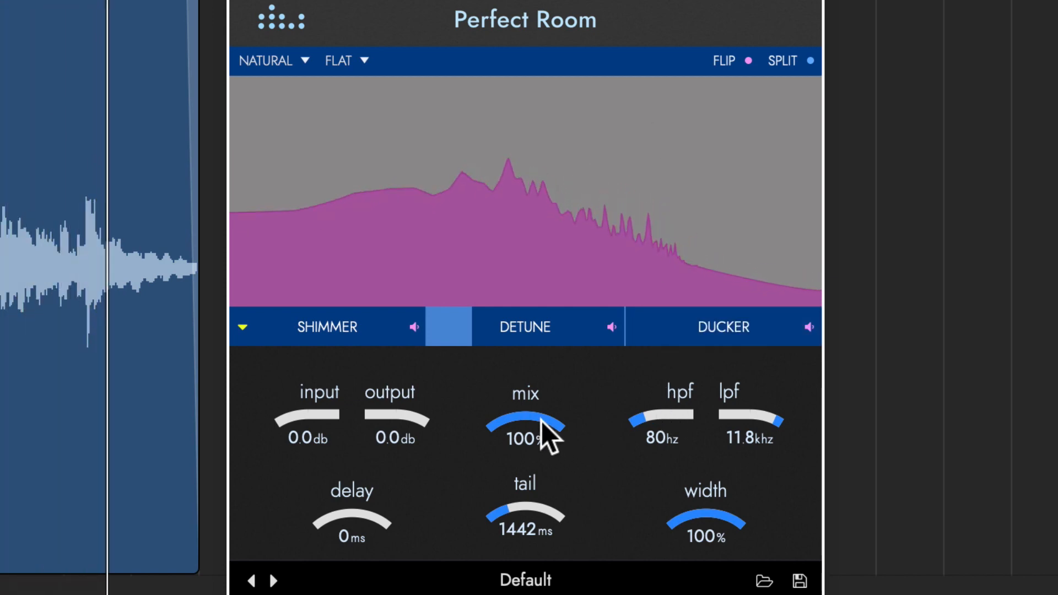
{"action": "left_click_drag", "start_coordinate": [541, 421], "coordinate": [541, 514]}
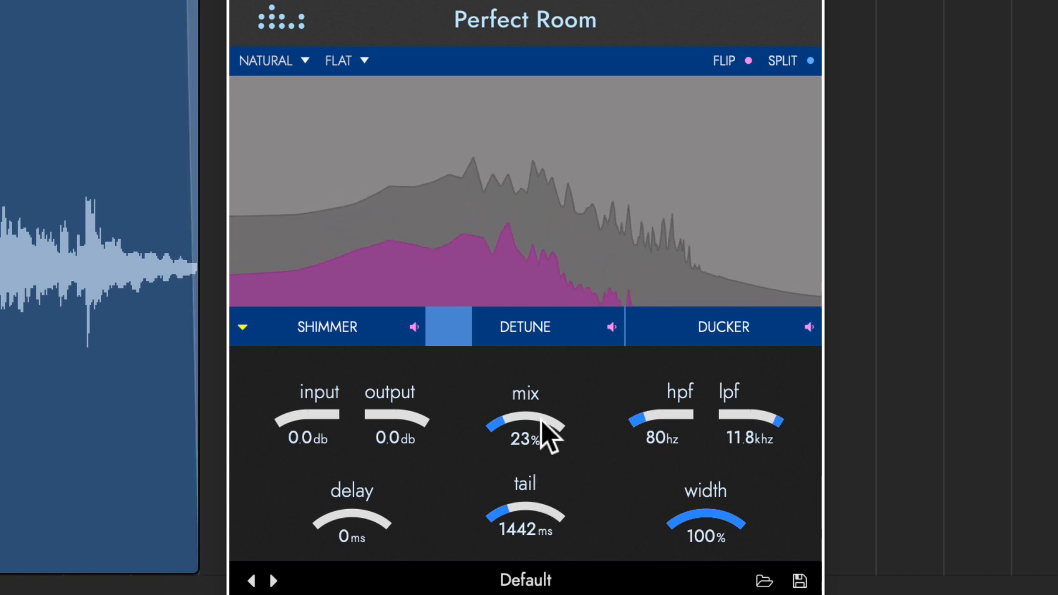
{"action": "left_click_drag", "start_coordinate": [541, 420], "coordinate": [543, 322]}
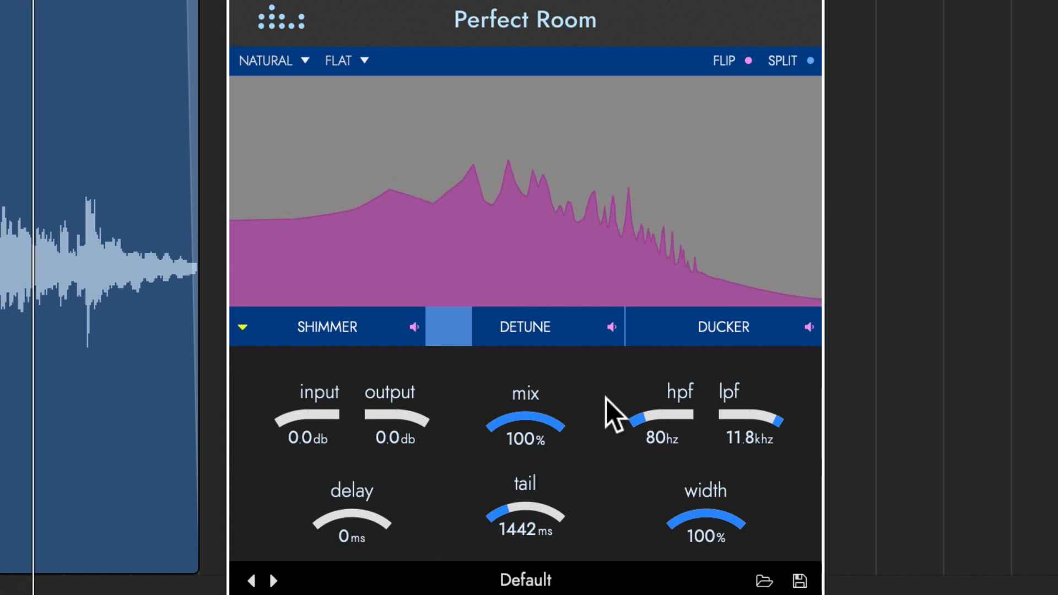
- Toggle the reverb's Split option on, off and on again to compare stereo and mono processing
{"action": "left_click", "coordinate": [783, 71]}
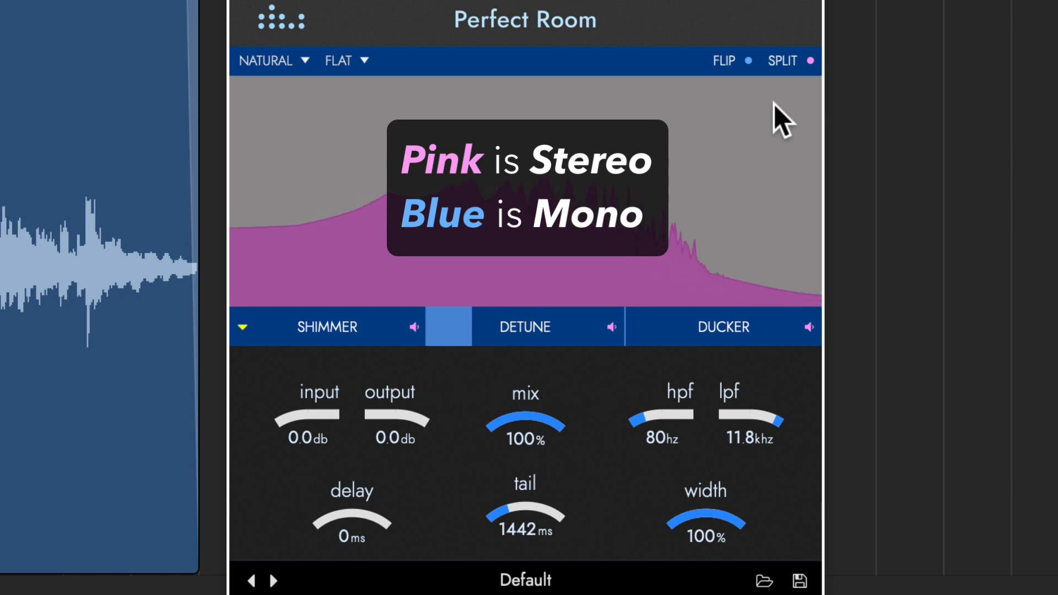
{"action": "left_click", "coordinate": [782, 61]}
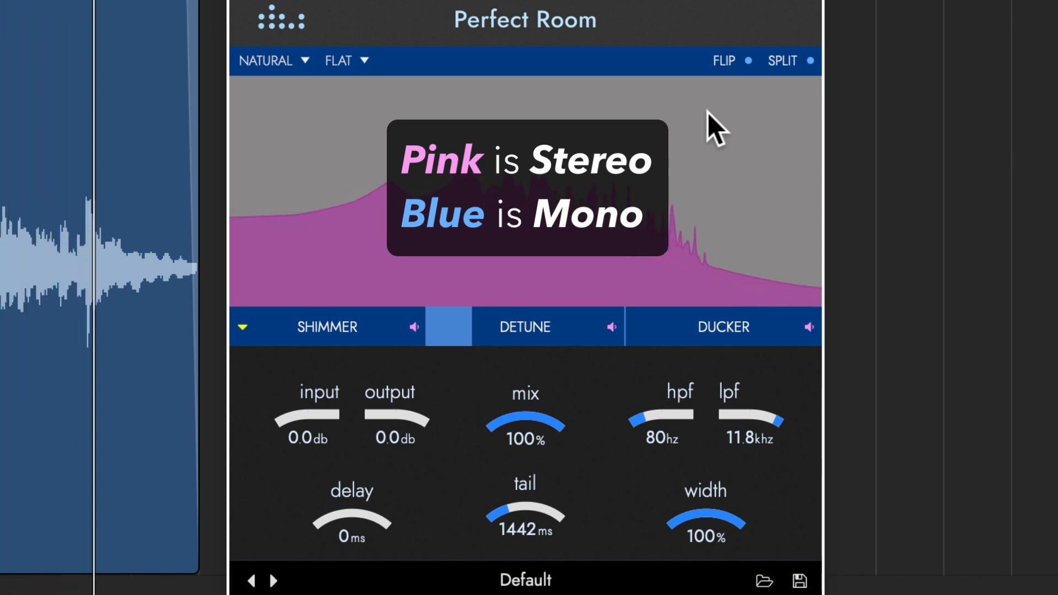
{"action": "left_click", "coordinate": [778, 62]}
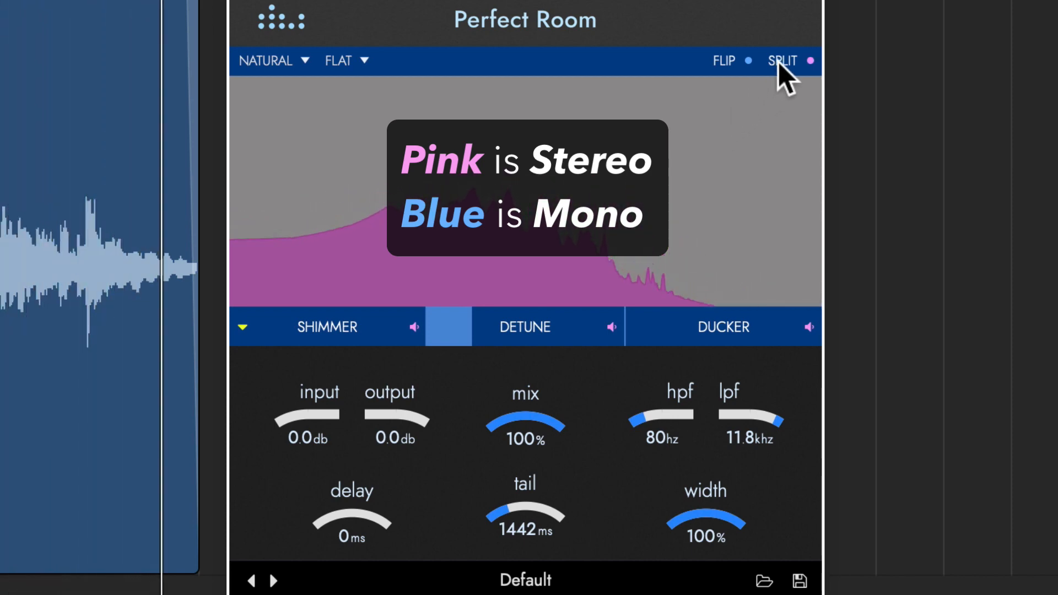